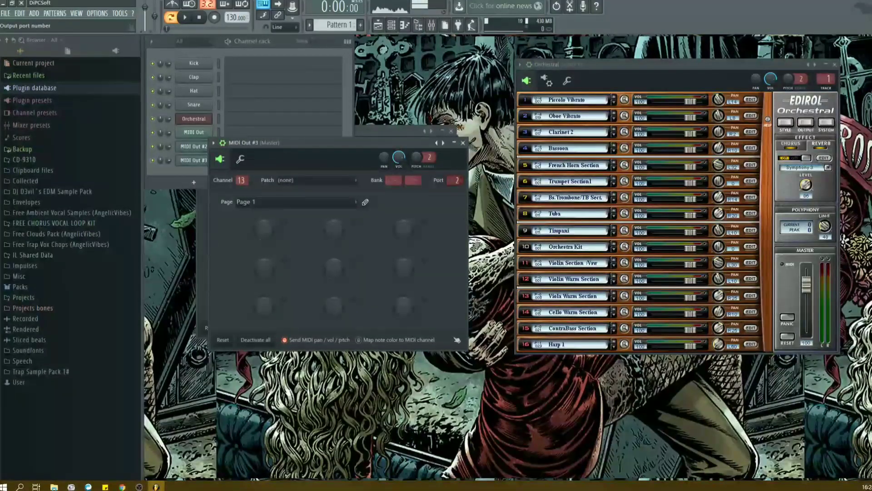
- Set the first MIDI Out channel's output port to 1 and check the Orchestral plugin's MIDI input port
{"action": "left_click", "coordinate": [194, 148]}
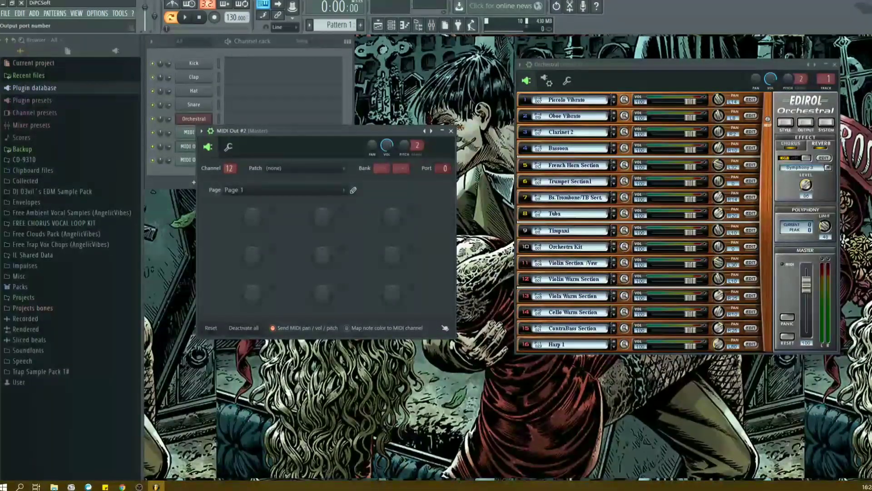
{"action": "left_click", "coordinate": [187, 132]}
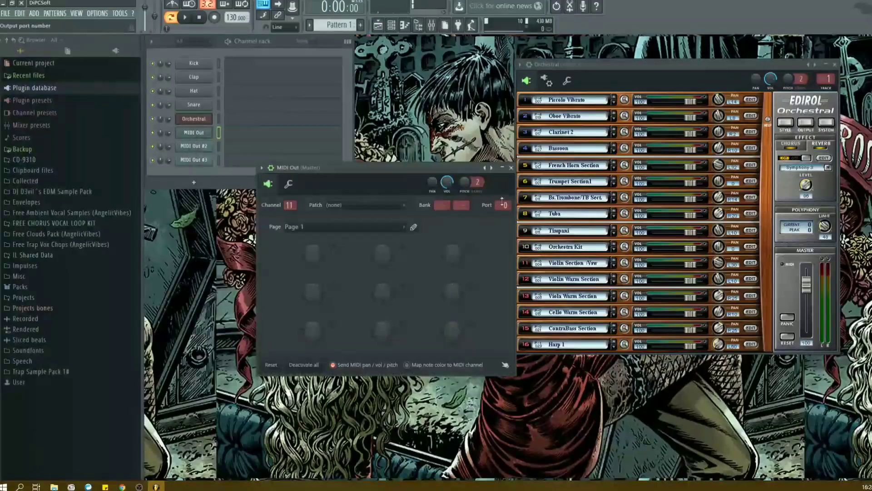
{"action": "left_click_drag", "start_coordinate": [503, 204], "coordinate": [504, 211]}
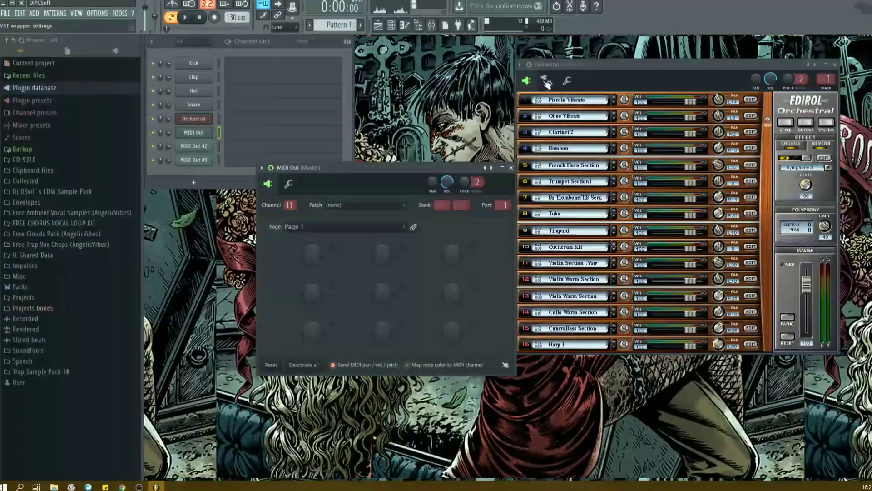
{"action": "left_click", "coordinate": [546, 82]}
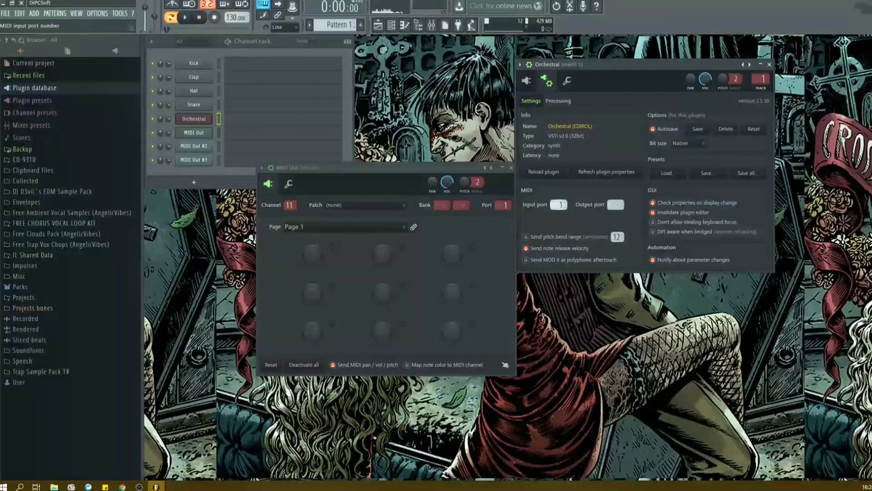
{"action": "left_click_drag", "start_coordinate": [488, 86], "coordinate": [494, 88]}
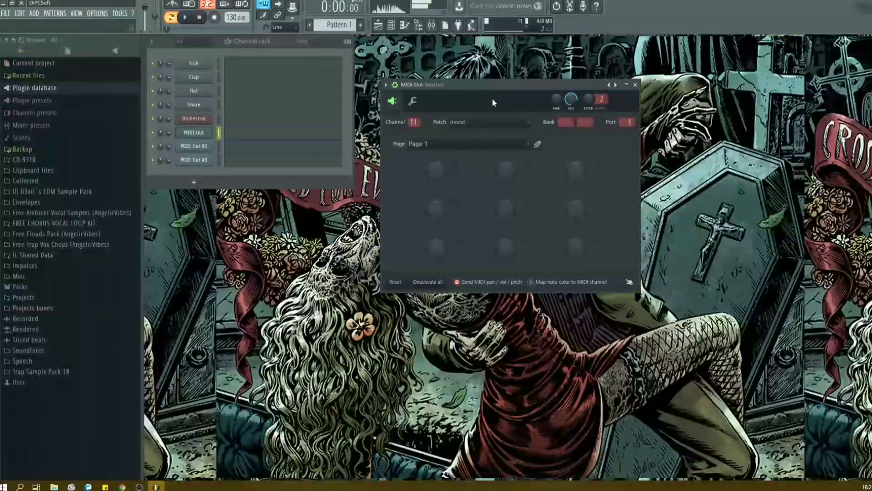
- Set the output ports of MIDI Out #2 and MIDI Out #3 to match the first MIDI Out channel
{"action": "left_click", "coordinate": [193, 146]}
{"action": "left_click_drag", "start_coordinate": [434, 145], "coordinate": [504, 116]}
{"action": "left_click", "coordinate": [194, 160]}
{"action": "left_click_drag", "start_coordinate": [492, 152], "coordinate": [522, 152]}
{"action": "left_click", "coordinate": [529, 142]}
- Add a fourth MIDI Out channel and set it to MIDI channel 14 and port 1
{"action": "left_click", "coordinate": [194, 182]}
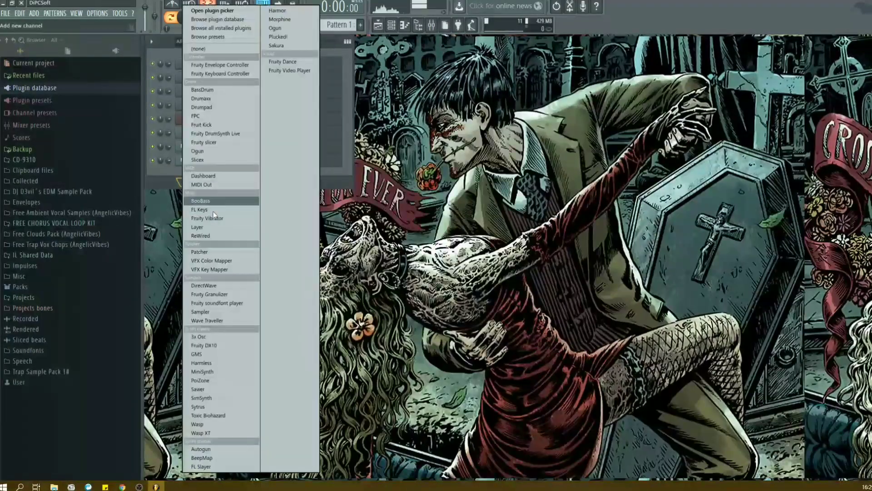
{"action": "left_click", "coordinate": [227, 185]}
{"action": "left_click_drag", "start_coordinate": [253, 194], "coordinate": [251, 193]}
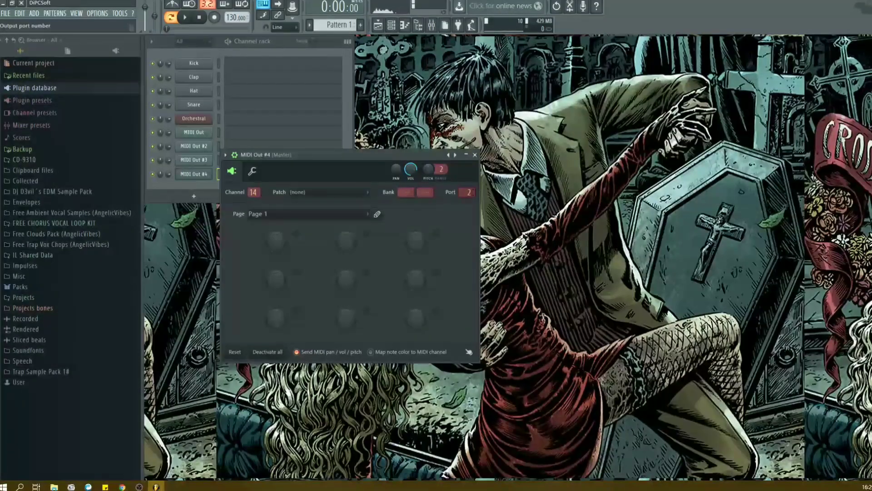
{"action": "left_click_drag", "start_coordinate": [468, 192], "coordinate": [468, 196]}
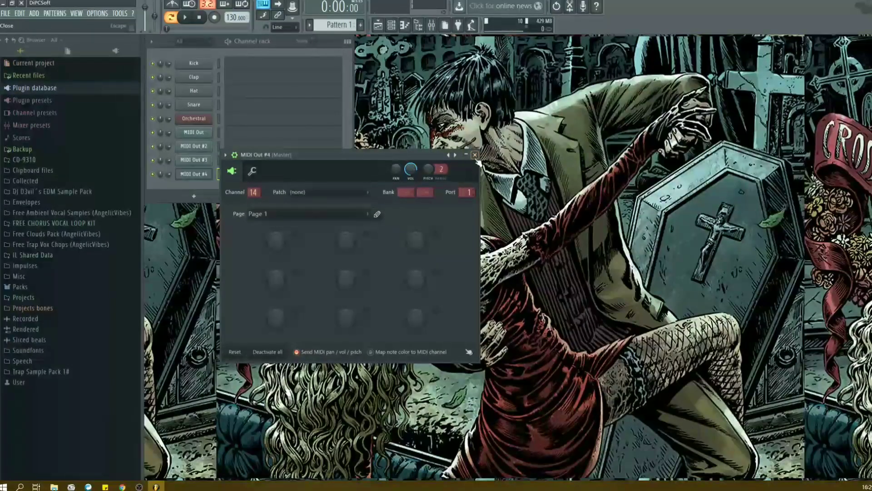
{"action": "left_click", "coordinate": [475, 155]}
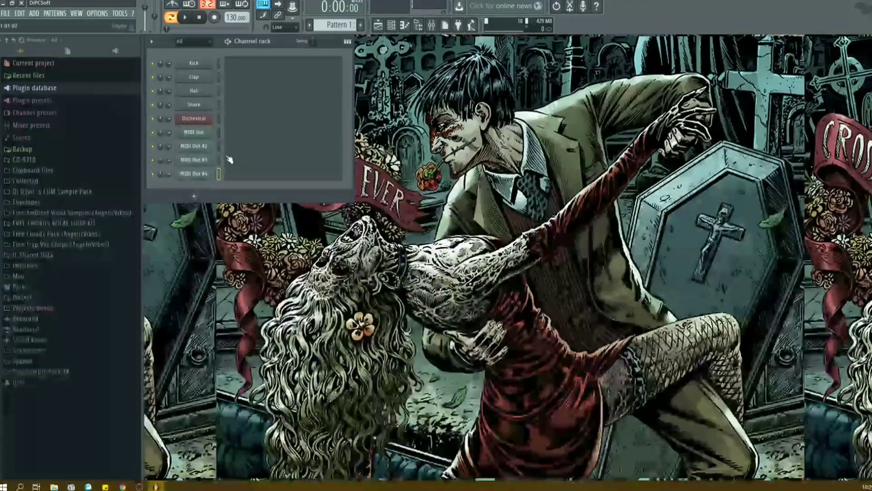
- Open the Orchestral instrument, route it to mixer track 2 and raise its master level to 127
{"action": "left_click", "coordinate": [200, 117]}
{"action": "left_click_drag", "start_coordinate": [607, 65], "coordinate": [614, 68]}
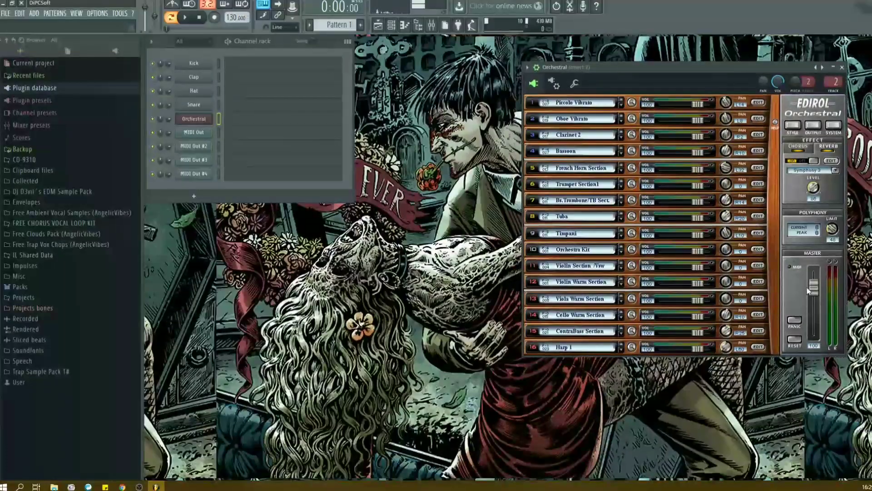
{"action": "left_click_drag", "start_coordinate": [811, 289], "coordinate": [812, 274]}
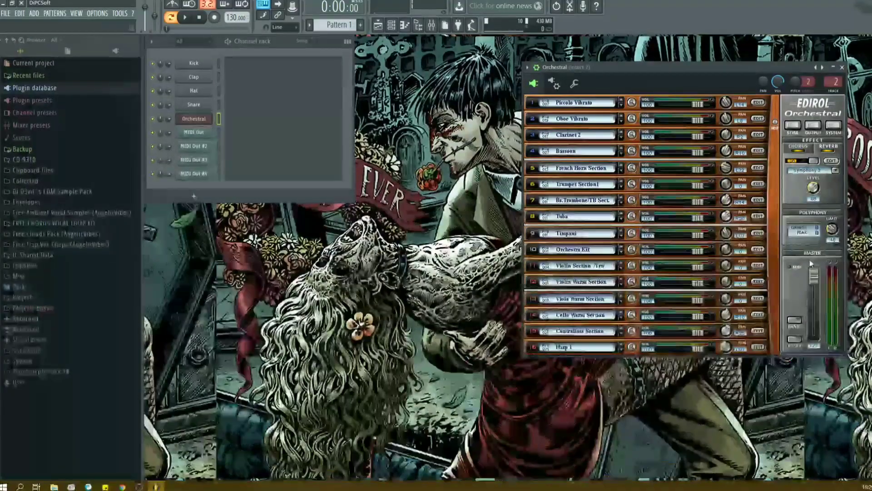
- Assign the Slow Strings tone to part 11 and FullStrings Spiccato to part 12 of the Orchestral plugin
{"action": "left_click", "coordinate": [576, 266]}
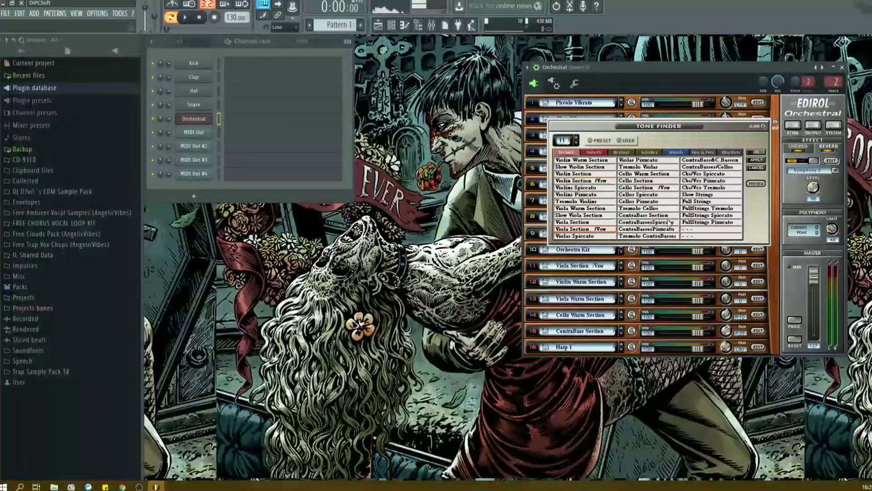
{"action": "left_click", "coordinate": [701, 194]}
{"action": "left_click", "coordinate": [756, 152]}
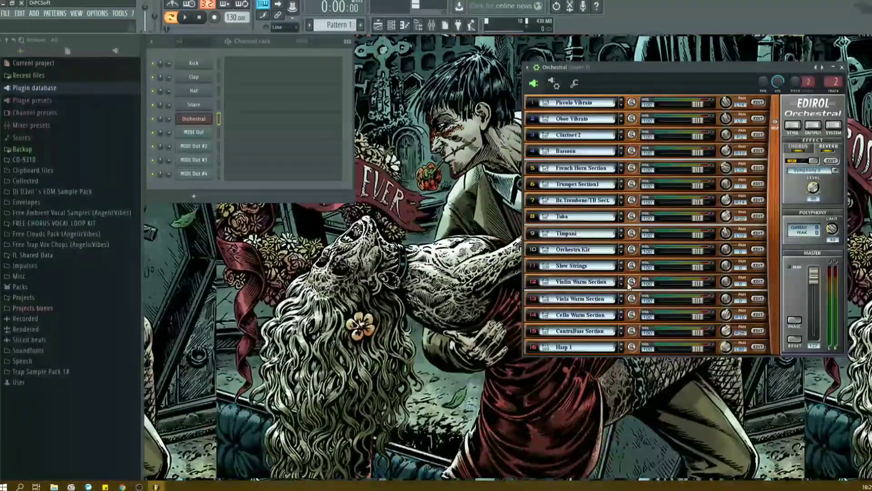
{"action": "left_click", "coordinate": [631, 282]}
{"action": "left_click", "coordinate": [717, 215]}
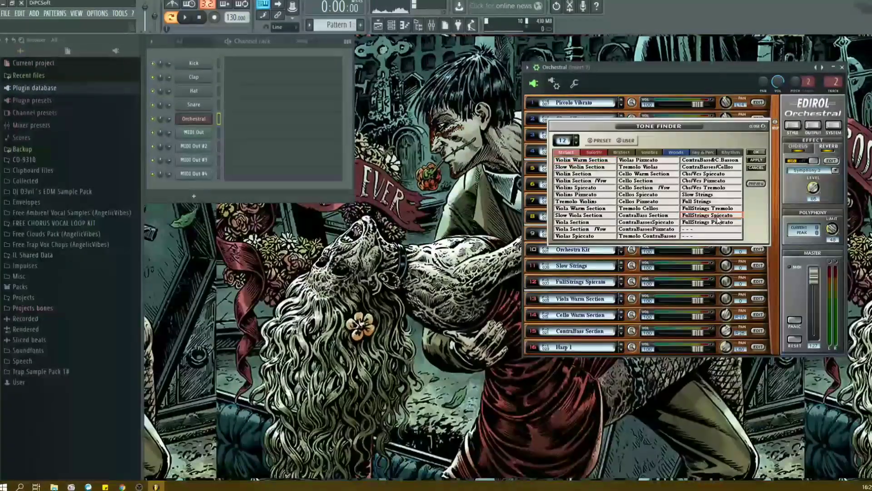
{"action": "left_click", "coordinate": [757, 153]}
- Assign the Orchestral Ensemble brass tone to part 13 of the Orchestral plugin
{"action": "left_click", "coordinate": [631, 298]}
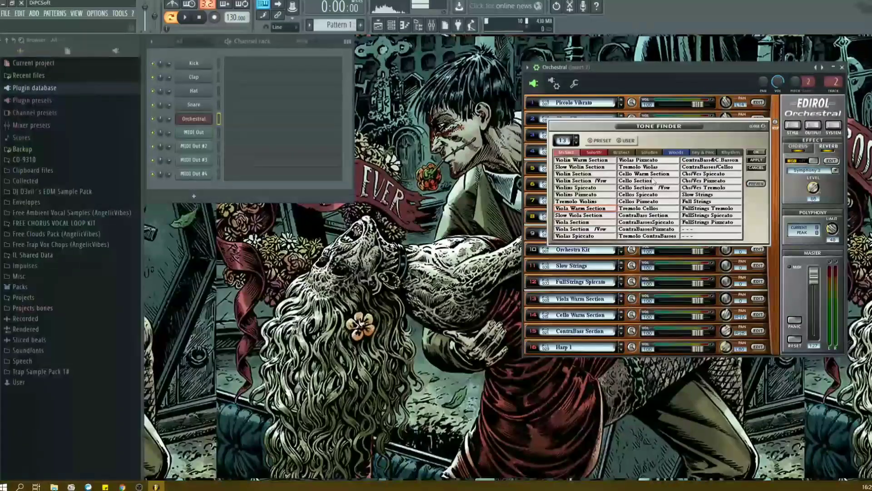
{"action": "left_click", "coordinate": [622, 153]}
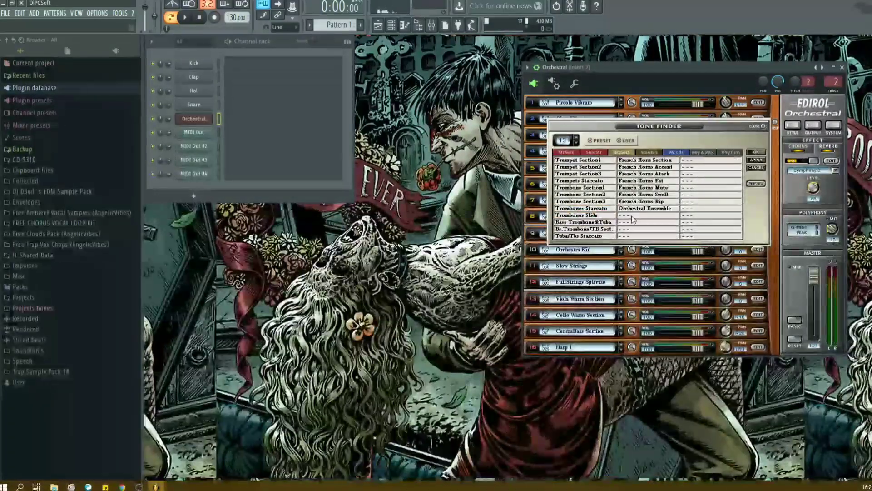
{"action": "double_click", "coordinate": [666, 209]}
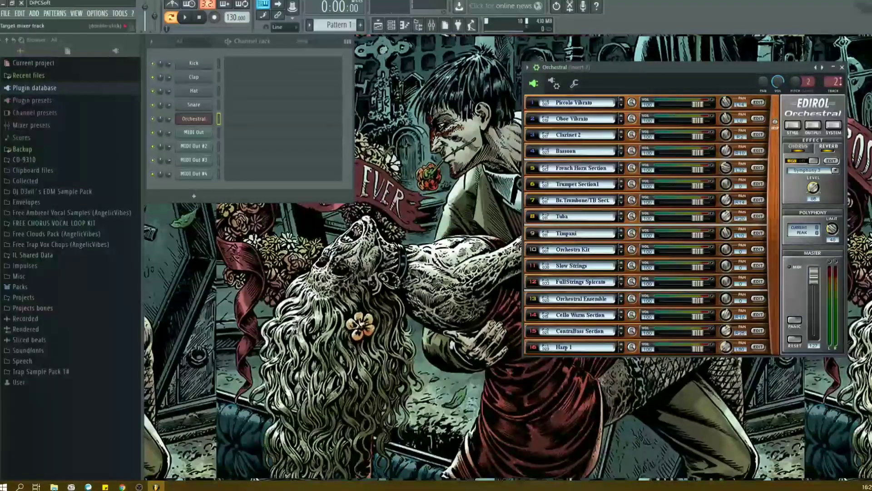
- Open the first MIDI Out channel's piano roll and place one-bar B3 and E4 notes in bar 1
{"action": "left_click", "coordinate": [243, 139]}
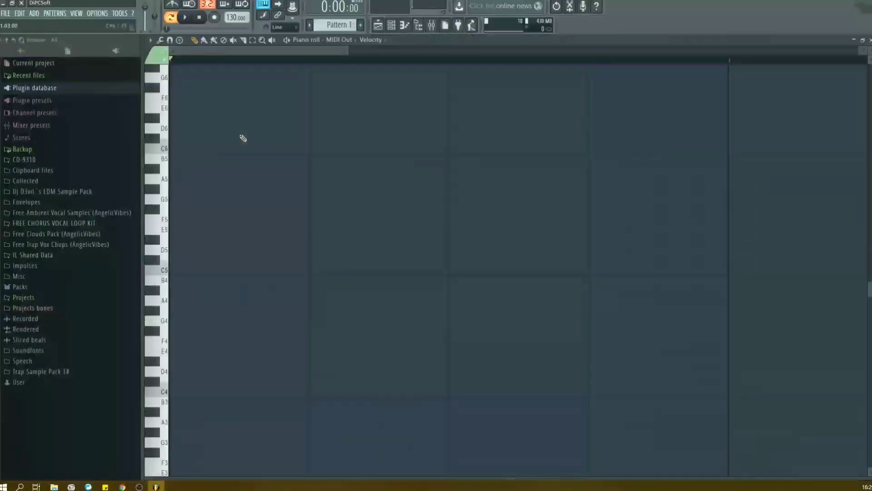
{"action": "scroll", "coordinate": [181, 63], "scroll_direction": "down", "scroll_amount": 2}
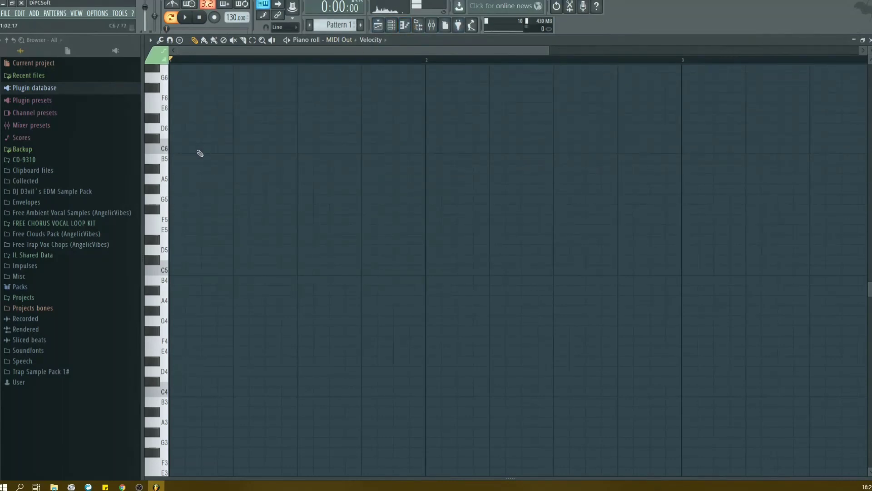
{"action": "scroll", "coordinate": [205, 270], "scroll_direction": "down", "scroll_amount": 4}
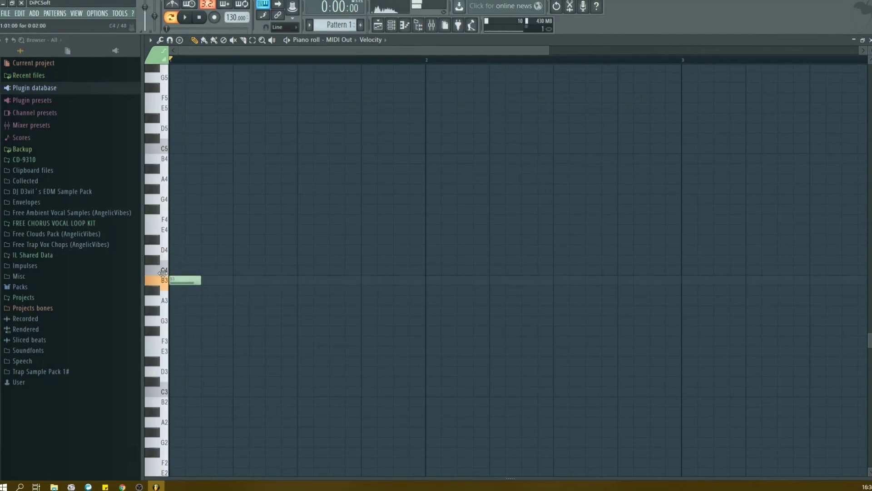
{"action": "scroll", "coordinate": [216, 64], "scroll_direction": "down", "scroll_amount": 2}
{"action": "left_click_drag", "start_coordinate": [188, 281], "coordinate": [153, 224]}
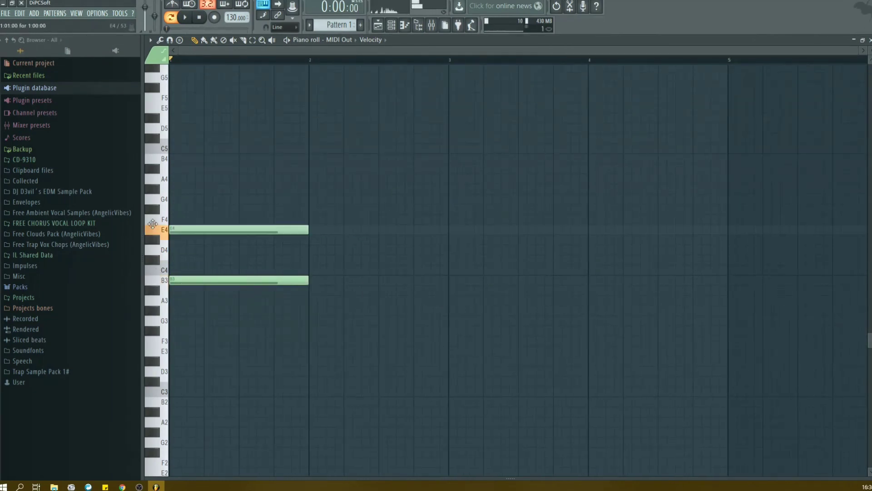
- Add one-bar upper notes F#4 in bar 2, G4 in bar 3 and A4 in bar 4
{"action": "left_click", "coordinate": [313, 209]}
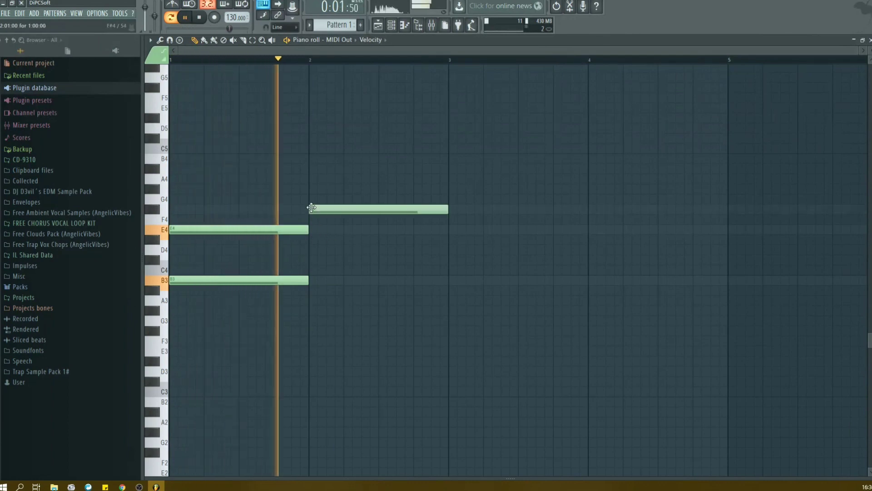
{"action": "left_click", "coordinate": [454, 199]}
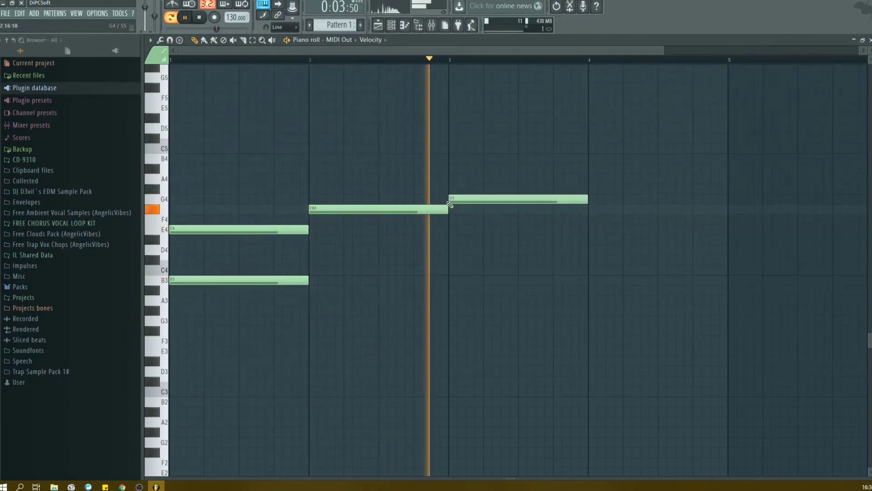
{"action": "left_click", "coordinate": [590, 179]}
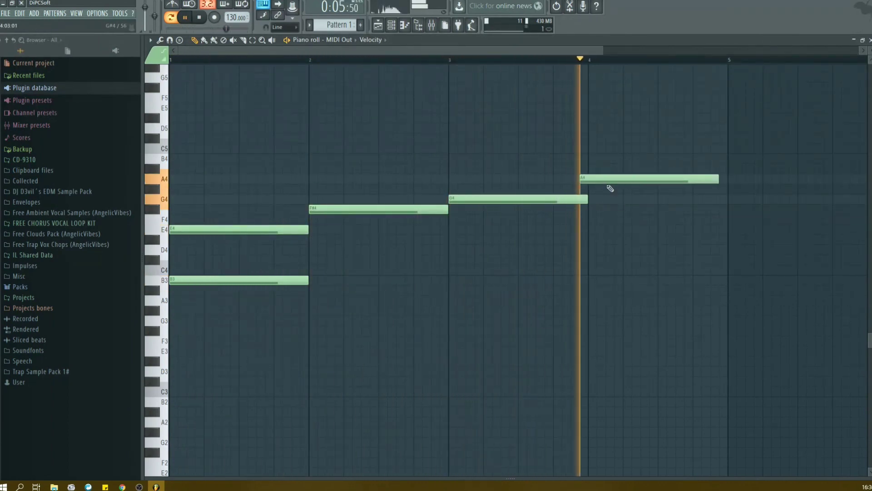
{"action": "left_click_drag", "start_coordinate": [607, 180], "coordinate": [616, 179]}
{"action": "key", "text": "space"}
- Add a one-bar lower note in bar 2 and tune it by ear to F#3
{"action": "left_click_drag", "start_coordinate": [313, 270], "coordinate": [306, 311]}
{"action": "key", "text": "space"}
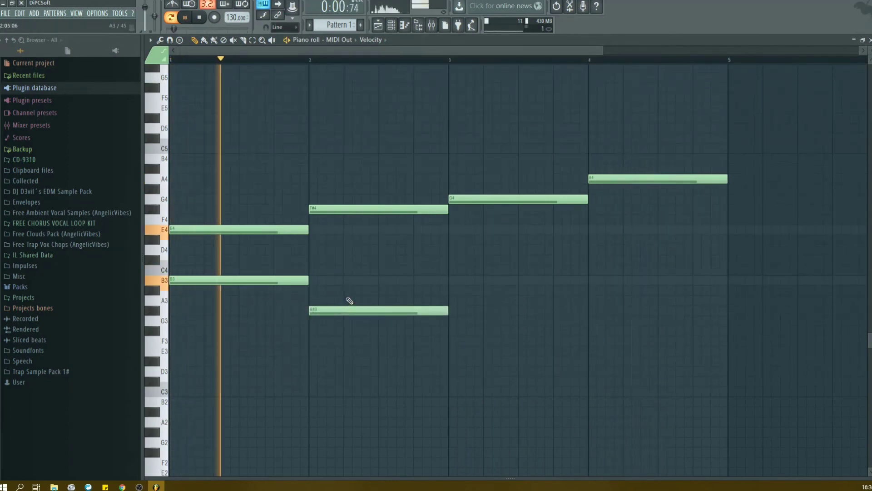
{"action": "key", "text": "space"}
{"action": "left_click_drag", "start_coordinate": [353, 310], "coordinate": [352, 320]}
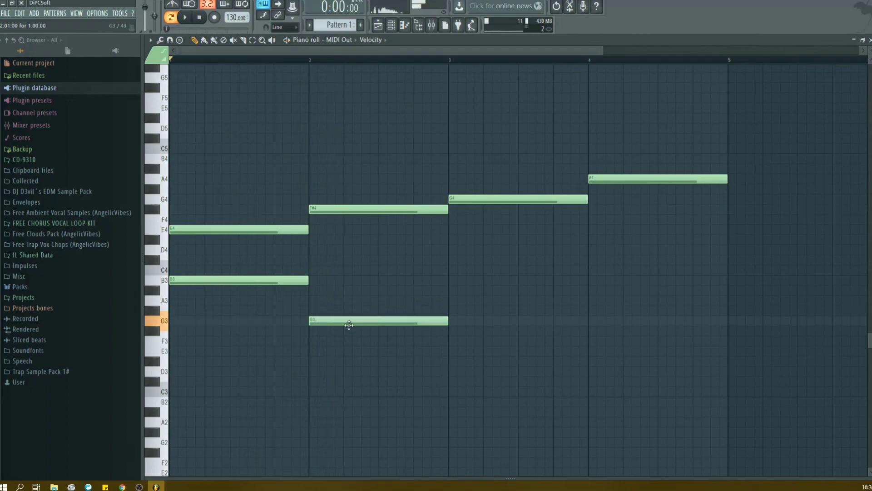
{"action": "key", "text": "space"}
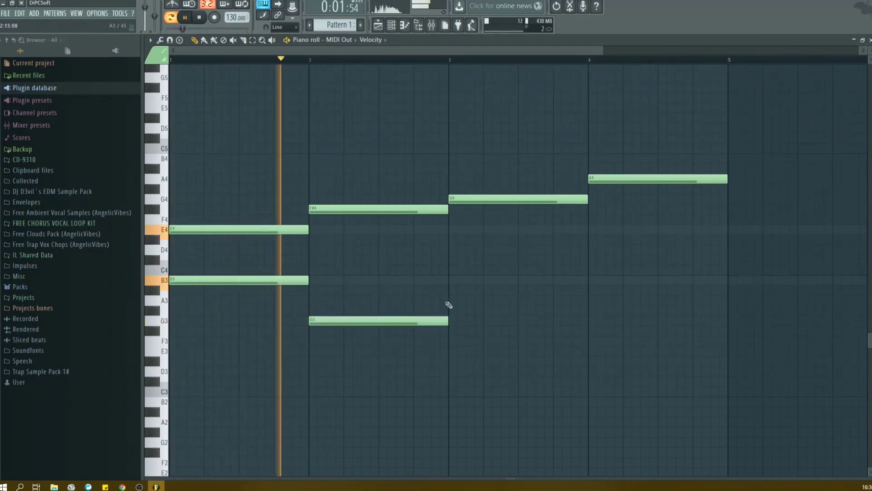
{"action": "key", "text": "space"}
{"action": "mouse_move", "coordinate": [310, 320]}
{"action": "left_mouse_down"}
{"action": "mouse_move", "coordinate": [298, 345]}
{"action": "mouse_move", "coordinate": [309, 334]}
{"action": "left_mouse_up"}
{"action": "key", "text": "space"}
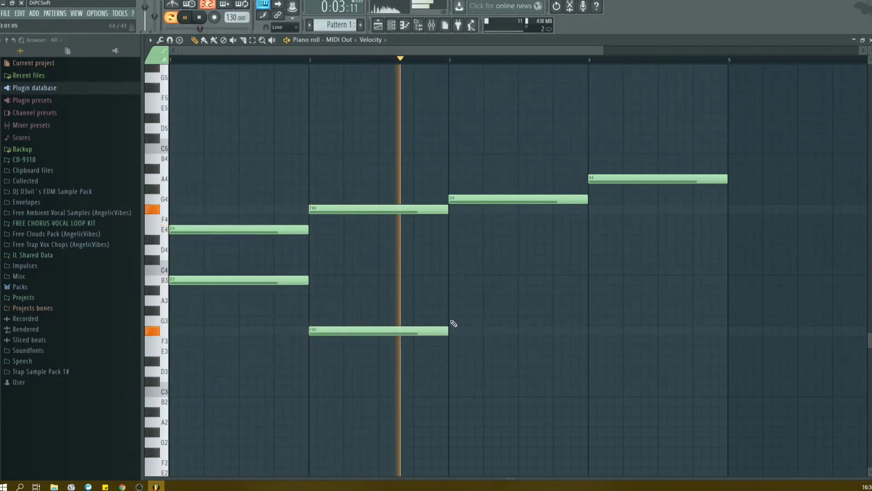
- Add one-bar lower notes G3 in bar 3 and C4 in bar 4, and play back the progression
{"action": "left_click", "coordinate": [514, 321]}
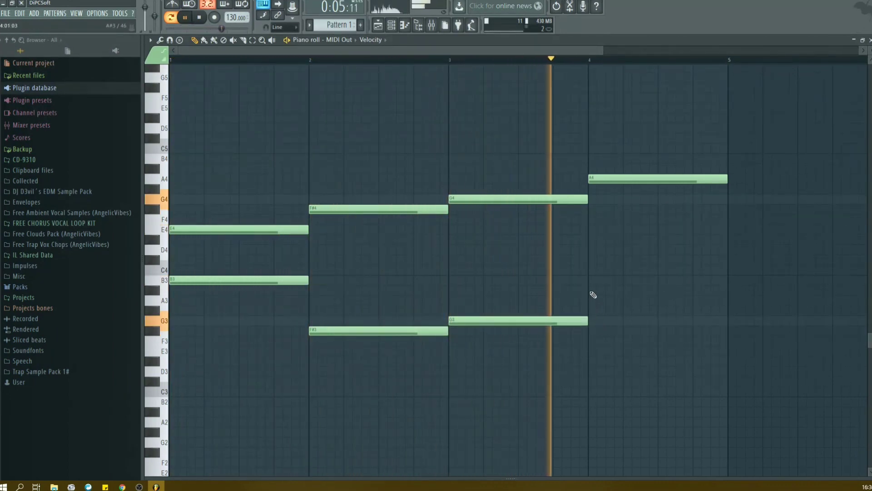
{"action": "left_click", "coordinate": [610, 279]}
{"action": "key", "text": "space"}
{"action": "left_click_drag", "start_coordinate": [616, 280], "coordinate": [616, 265]}
{"action": "key", "text": "space"}
{"action": "left_click", "coordinate": [584, 61]}
{"action": "scroll", "coordinate": [579, 62], "scroll_direction": "down", "scroll_amount": 5}
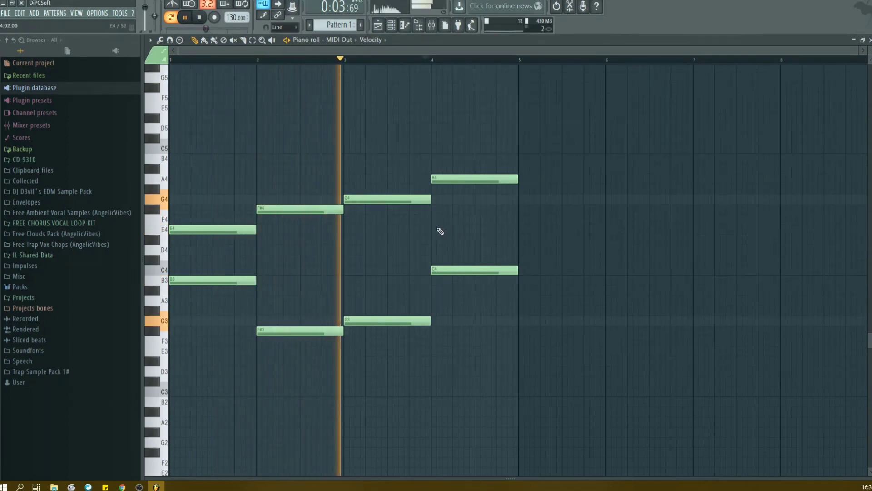
{"action": "scroll", "coordinate": [513, 239], "scroll_direction": "up", "scroll_amount": 3}
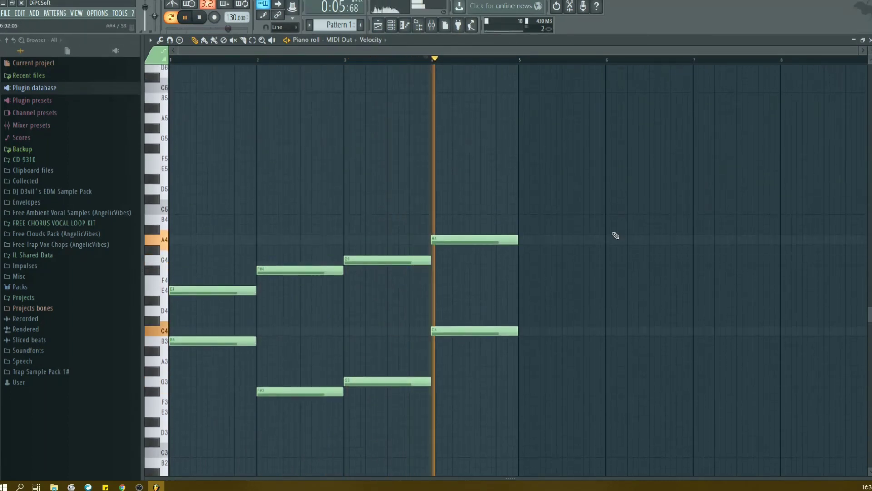
{"action": "key", "text": "space"}
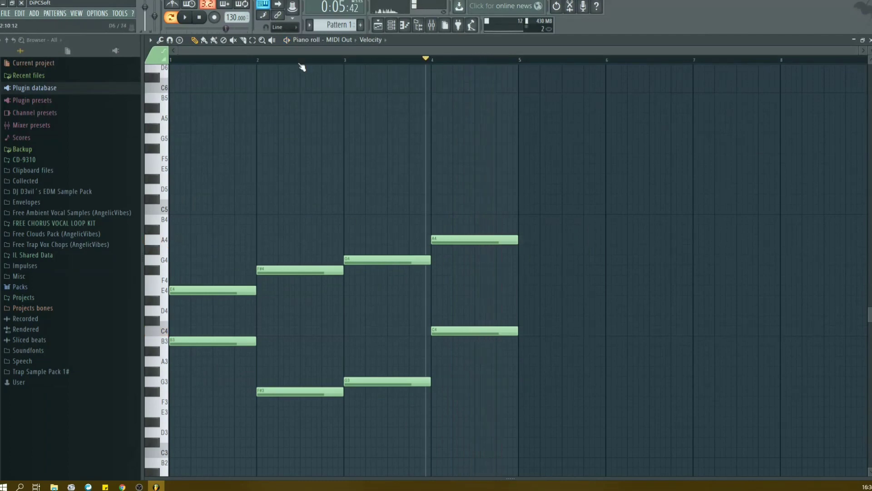
- Transpose all notes of the progression down one octave, play it back and close the piano roll
{"action": "left_click", "coordinate": [252, 42]}
{"action": "scroll", "coordinate": [472, 126], "scroll_direction": "down", "scroll_amount": 3}
{"action": "left_click_drag", "start_coordinate": [501, 103], "coordinate": [195, 359]}
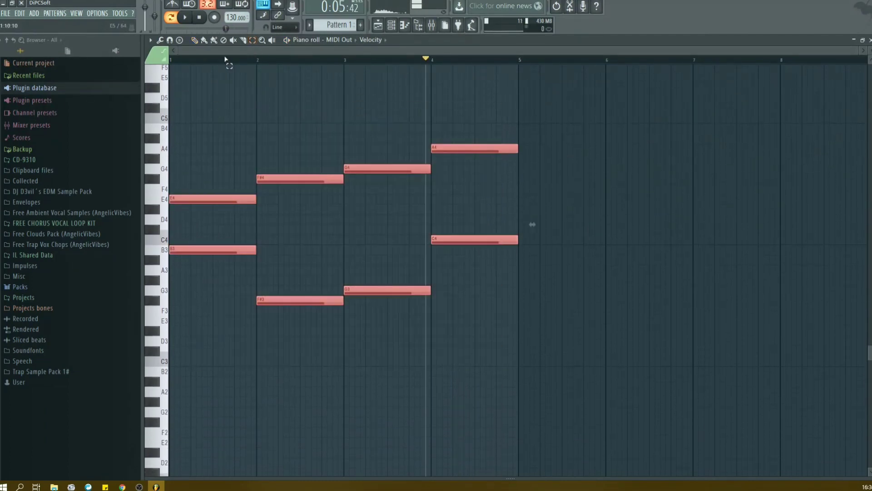
{"action": "left_click", "coordinate": [198, 43]}
{"action": "scroll", "coordinate": [212, 186], "scroll_direction": "down", "scroll_amount": 2}
{"action": "left_click_drag", "start_coordinate": [173, 144], "coordinate": [177, 263]}
{"action": "key", "text": "space"}
{"action": "key", "text": "space"}
{"action": "left_click", "coordinate": [172, 60]}
{"action": "key", "text": "space"}
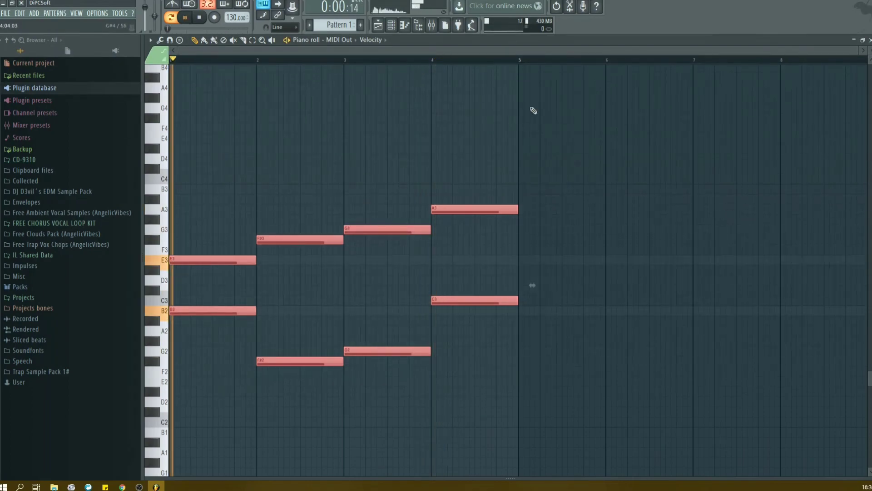
{"action": "left_click", "coordinate": [871, 40]}
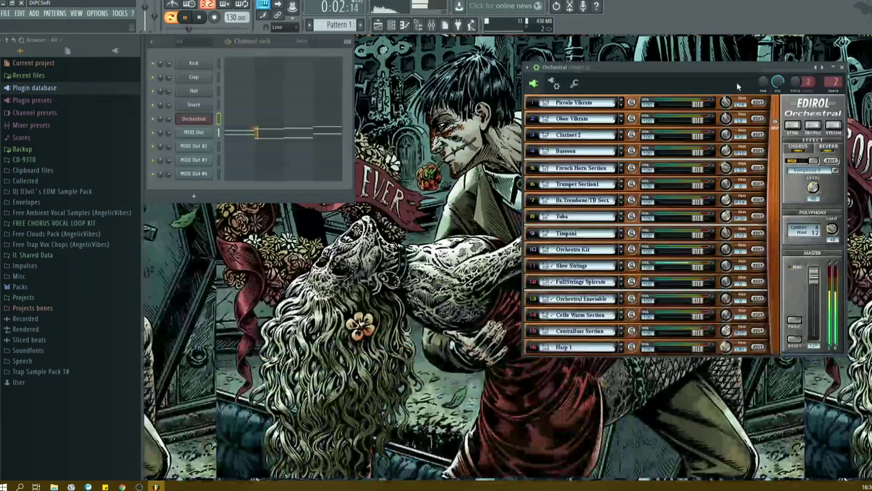
- Place Pattern 1 on playlist Track 1 and Pattern 2 on Track 2, both starting at bar 1
{"action": "left_click_drag", "start_coordinate": [748, 69], "coordinate": [733, 61]}
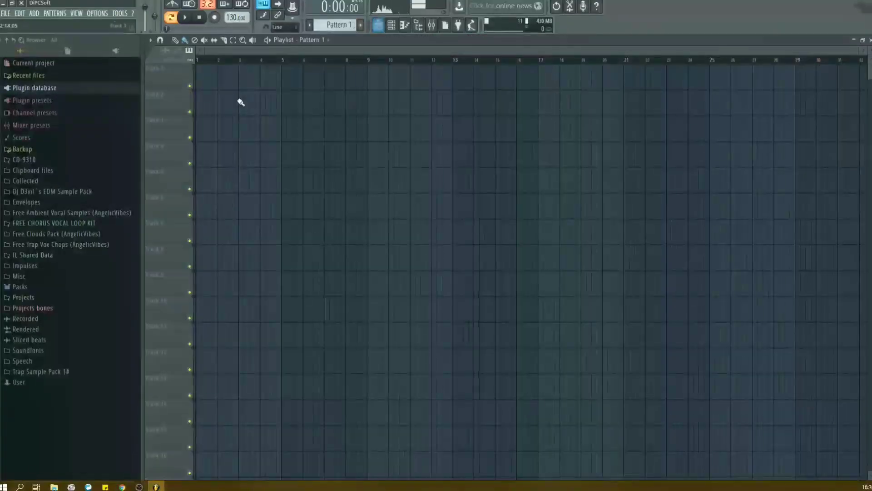
{"action": "left_click", "coordinate": [239, 78]}
{"action": "left_click_drag", "start_coordinate": [239, 78], "coordinate": [202, 79]}
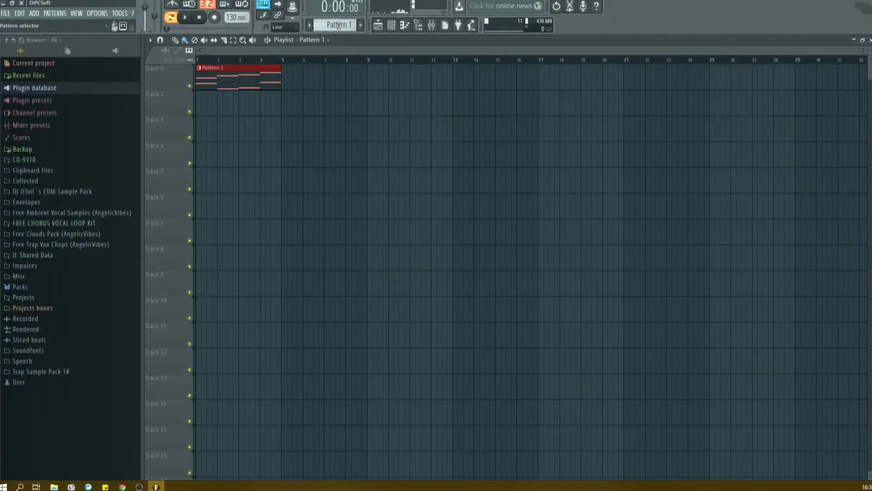
{"action": "left_click", "coordinate": [271, 104]}
{"action": "left_click_drag", "start_coordinate": [270, 103], "coordinate": [209, 102]}
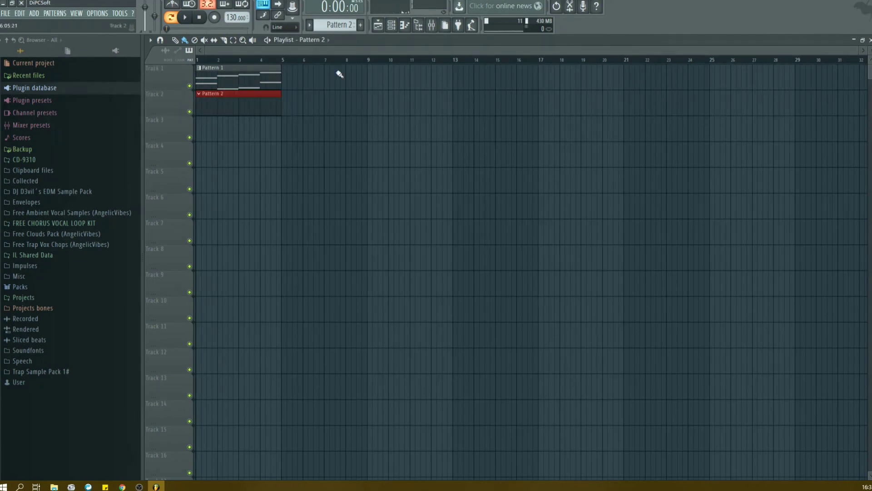
- Open the MIDI Out #2 piano roll for Pattern 2 and audition the instrument across its keys
{"action": "left_click", "coordinate": [385, 30]}
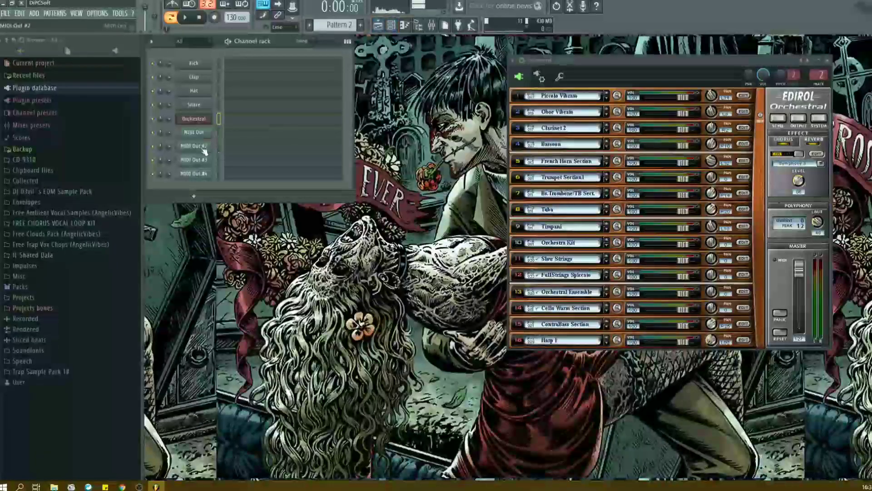
{"action": "left_click", "coordinate": [247, 149]}
{"action": "left_click_drag", "start_coordinate": [165, 91], "coordinate": [169, 222]}
{"action": "left_click_drag", "start_coordinate": [168, 321], "coordinate": [163, 263]}
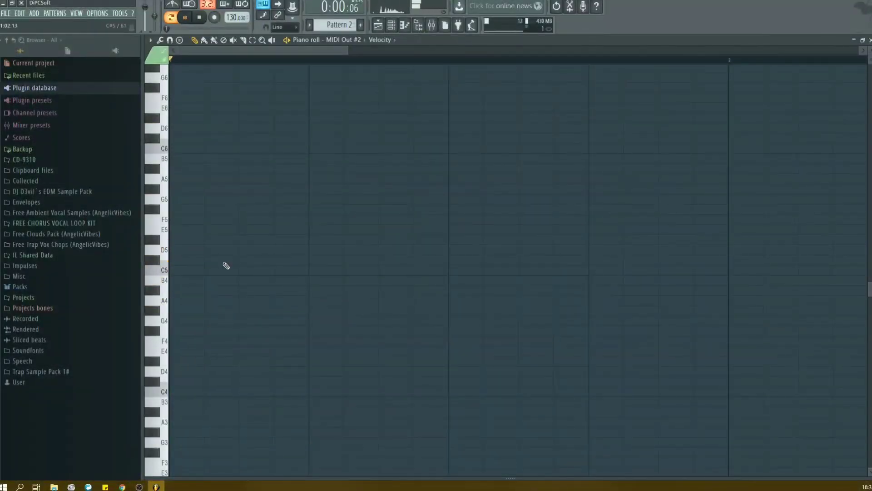
- Switch playback to song mode and listen to the chord progression from the MIDI Out #2 piano roll
{"action": "key", "text": "space"}
{"action": "key", "text": "F5"}
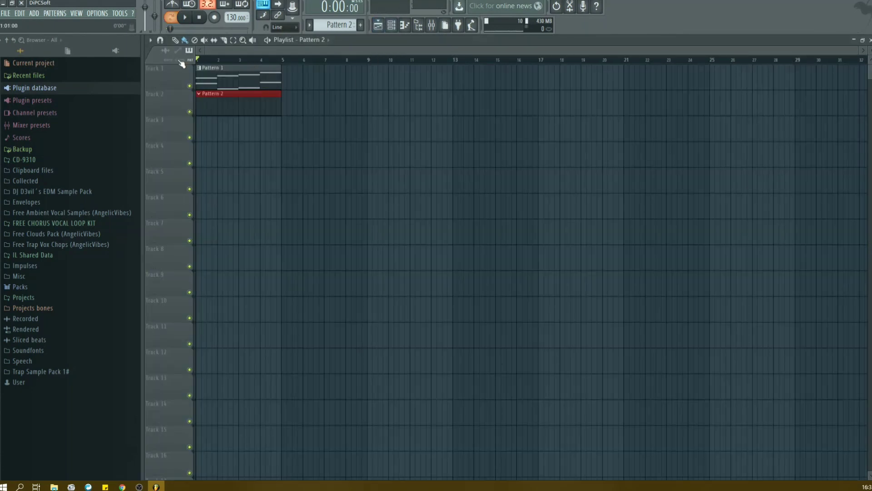
{"action": "key", "text": "space"}
{"action": "key", "text": "F7"}
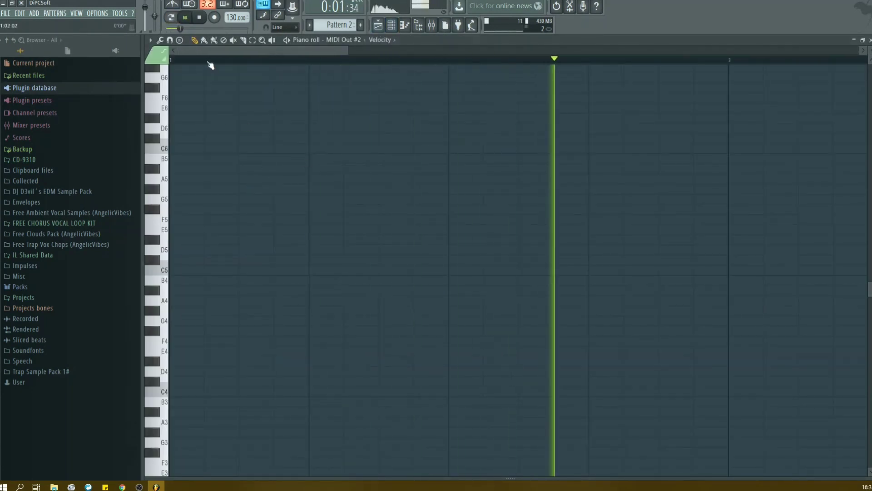
{"action": "key", "text": "space"}
- Add a short B4 note at the start of bar 1 and try out a second note around G4
{"action": "left_click_drag", "start_coordinate": [176, 267], "coordinate": [163, 280]}
{"action": "left_click_drag", "start_coordinate": [362, 281], "coordinate": [191, 287]}
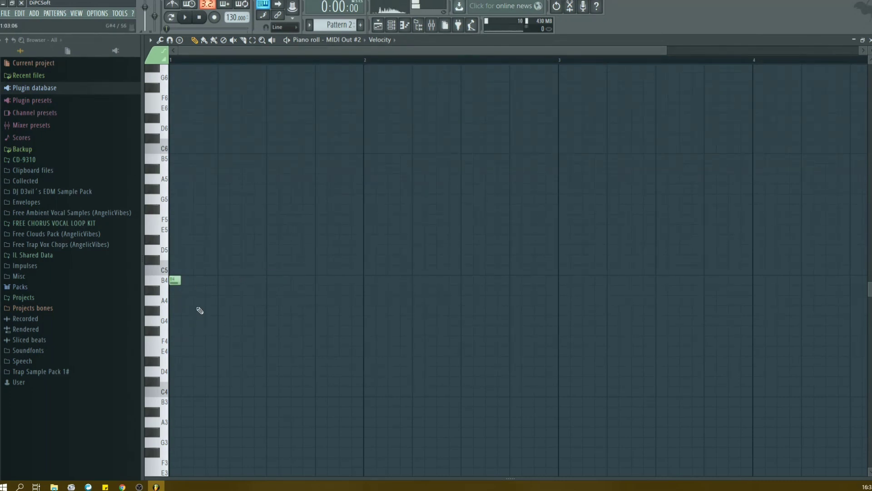
{"action": "scroll", "coordinate": [173, 281], "scroll_direction": "down", "scroll_amount": 3}
{"action": "scroll", "coordinate": [195, 245], "scroll_direction": "up", "scroll_amount": 2}
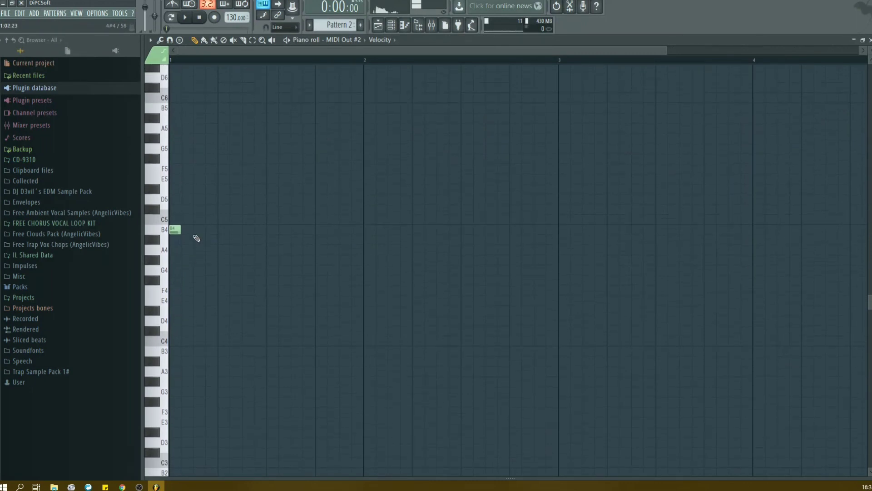
{"action": "left_click", "coordinate": [195, 273]}
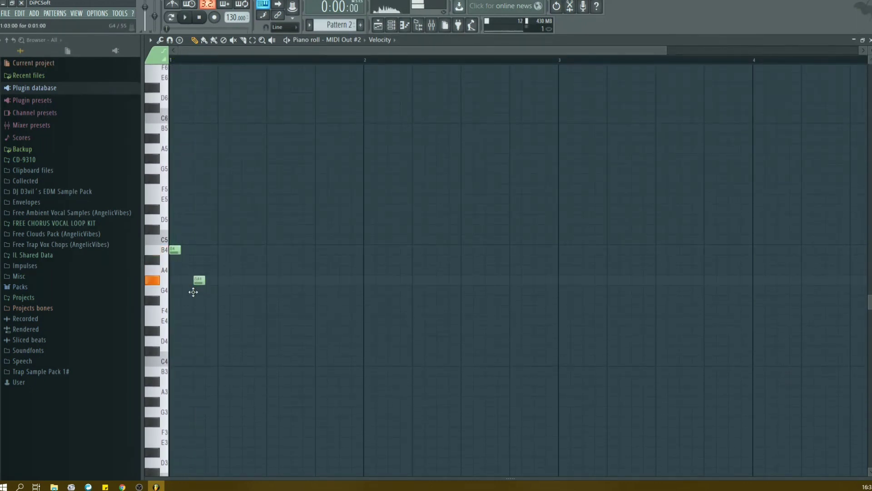
{"action": "left_click_drag", "start_coordinate": [191, 306], "coordinate": [193, 294]}
{"action": "key", "text": "space"}
{"action": "key", "text": "space"}
{"action": "right_click", "coordinate": [197, 291]}
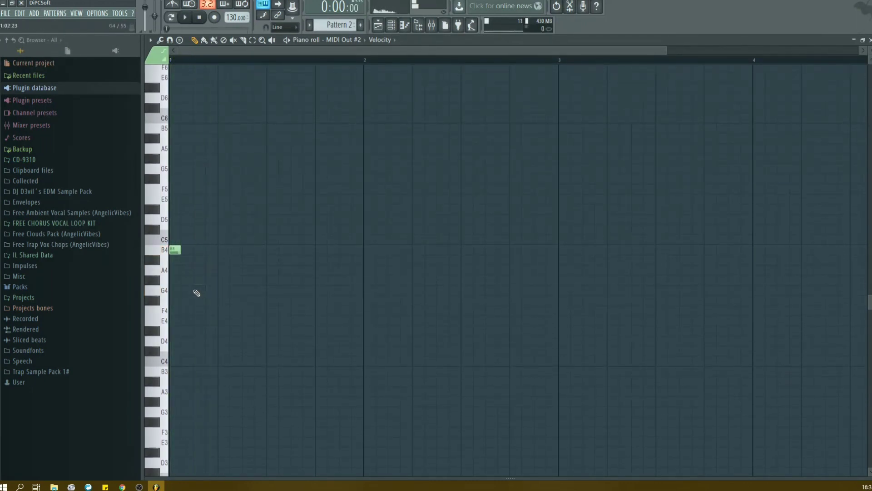
- Add short half-beat-spaced notes G4, F#4 and A4 after the opening B4 in bar 1 and play them back
{"action": "key", "text": "space"}
{"action": "left_click", "coordinate": [248, 270]}
{"action": "key", "text": "space"}
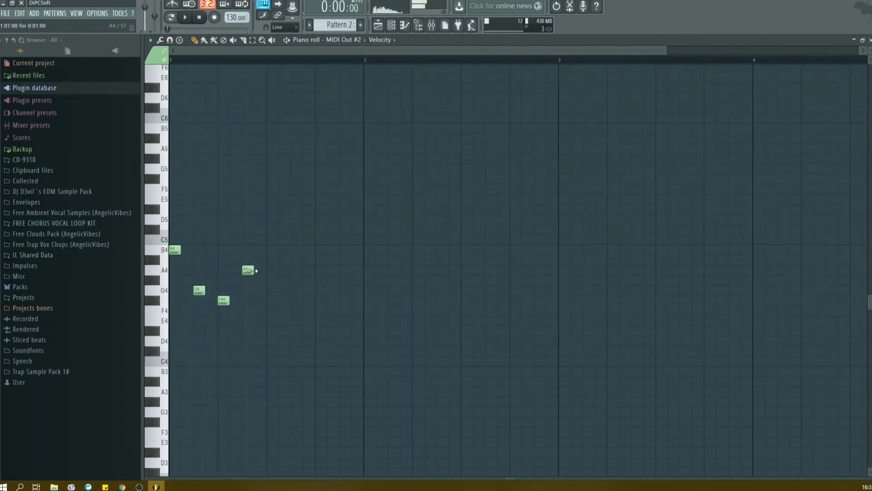
{"action": "left_click", "coordinate": [252, 272]}
{"action": "key", "text": "space"}
{"action": "key", "text": "space"}
{"action": "key", "text": "space"}
{"action": "key", "text": "space"}
- Add short notes C5 on beat 3 and B4 on beat 4 of bar 1, checking the timing by playback
{"action": "left_click_drag", "start_coordinate": [291, 241], "coordinate": [293, 249]}
{"action": "key", "text": "space"}
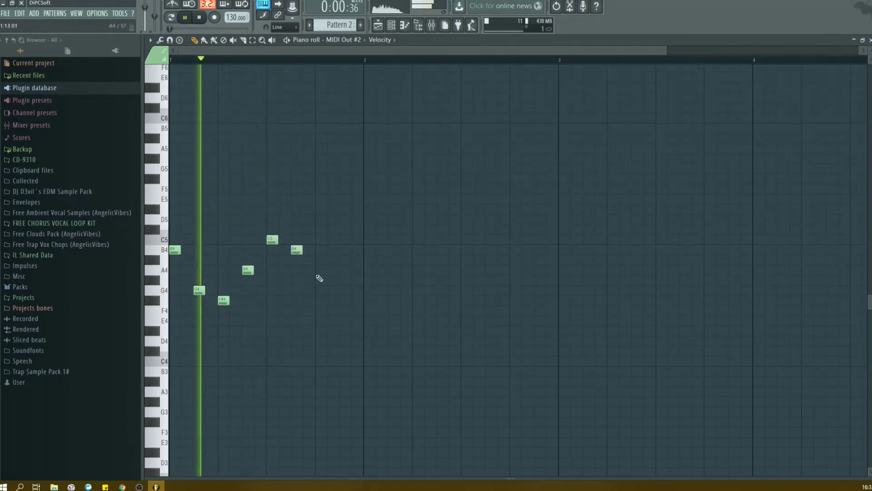
{"action": "key", "text": "space"}
{"action": "right_click", "coordinate": [300, 254]}
{"action": "key", "text": "space"}
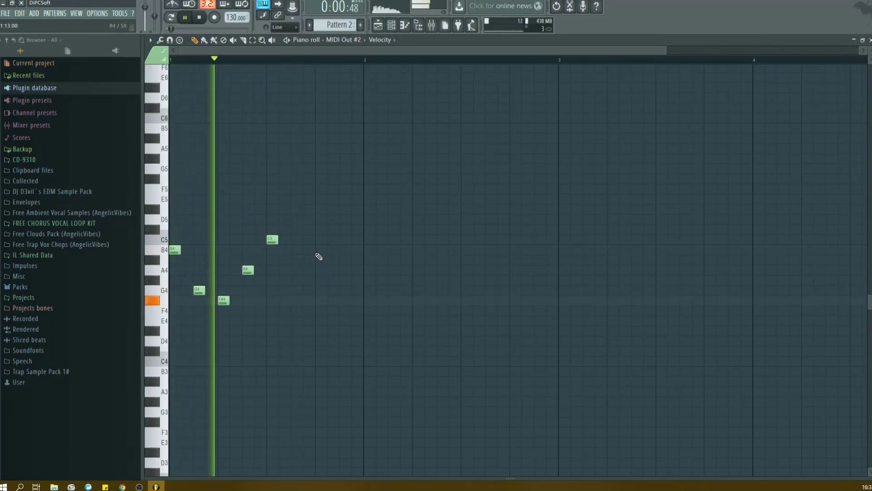
{"action": "left_click", "coordinate": [319, 251]}
{"action": "key", "text": "space"}
- Add short notes A4, F#4 and B4, half a beat apart, at the start of bar 2 and play back the melody
{"action": "left_click", "coordinate": [349, 279]}
{"action": "left_click_drag", "start_coordinate": [362, 267], "coordinate": [360, 268]}
{"action": "key", "text": "space"}
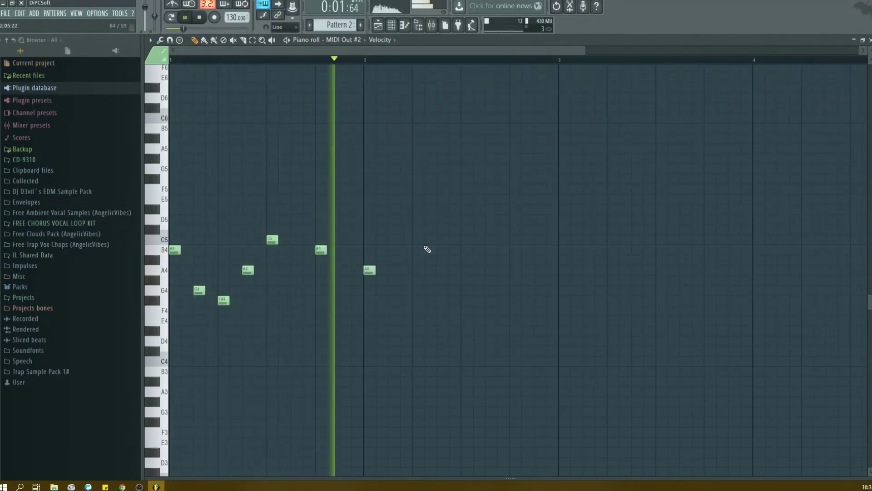
{"action": "key", "text": "space"}
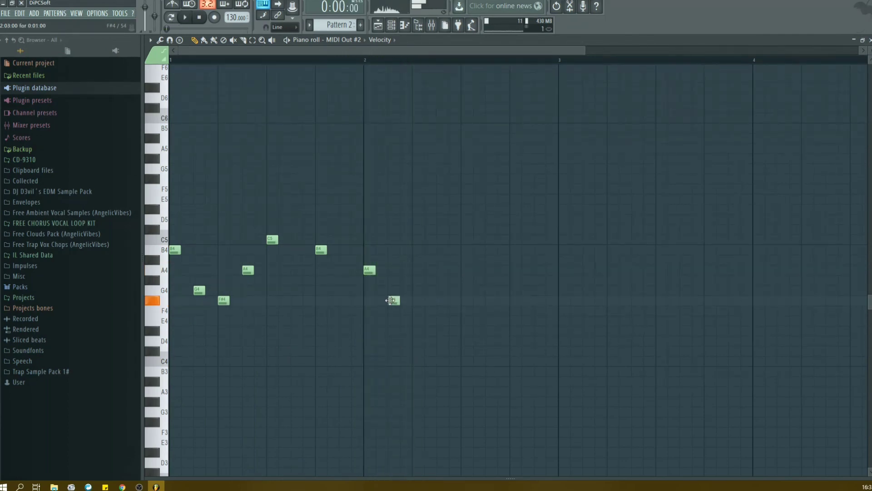
{"action": "key", "text": "space"}
{"action": "scroll", "coordinate": [461, 255], "scroll_direction": "up", "scroll_amount": 2}
{"action": "scroll", "coordinate": [462, 255], "scroll_direction": "down", "scroll_amount": 1}
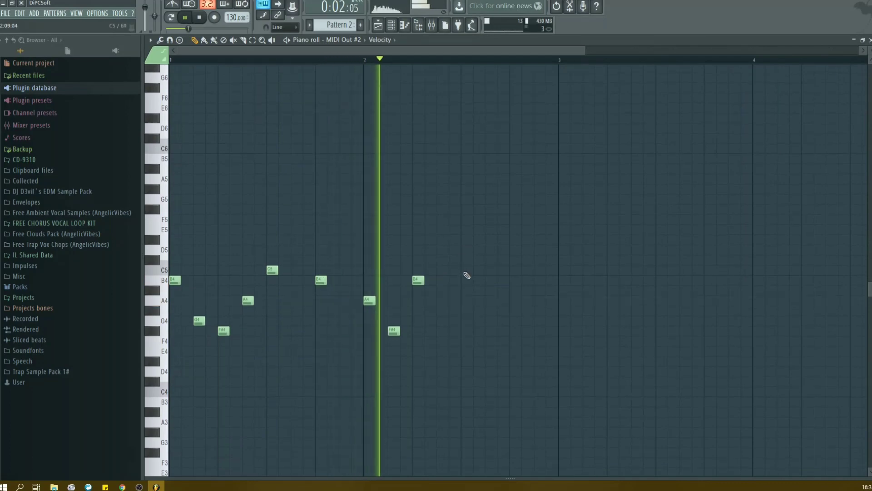
{"action": "key", "text": "space"}
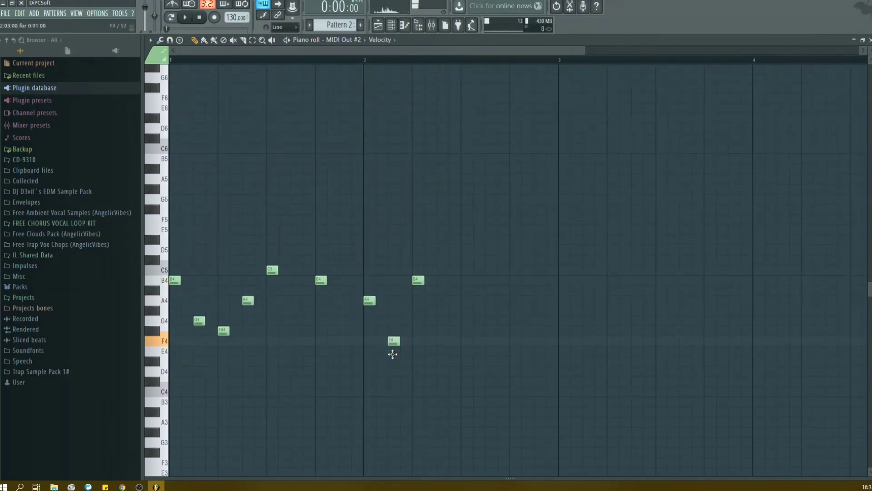
- Lower the F#4 note in bar 2 to E4 and play back the melody
{"action": "left_click_drag", "start_coordinate": [393, 354], "coordinate": [395, 362]}
{"action": "key", "text": "space"}
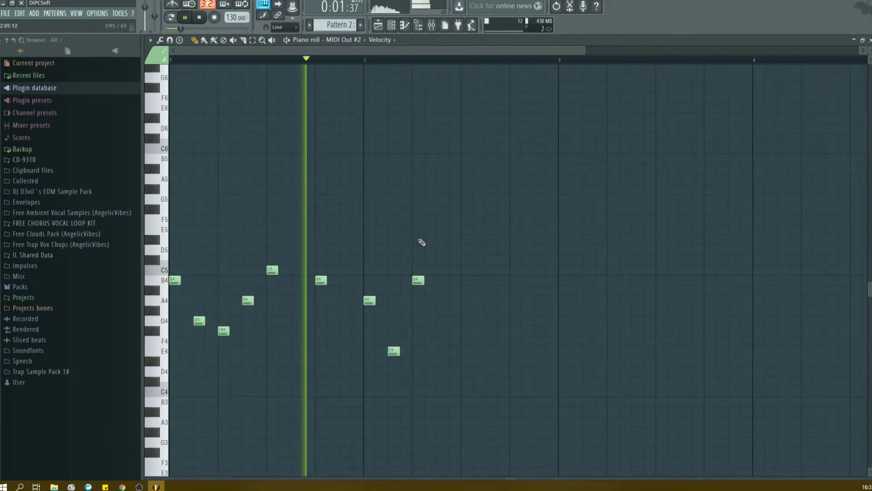
{"action": "key", "text": "space"}
- Complete bar 2 with short half-beat-spaced notes A4, E4, F#4, E4 and G4, and play back the melody
{"action": "left_click", "coordinate": [441, 311]}
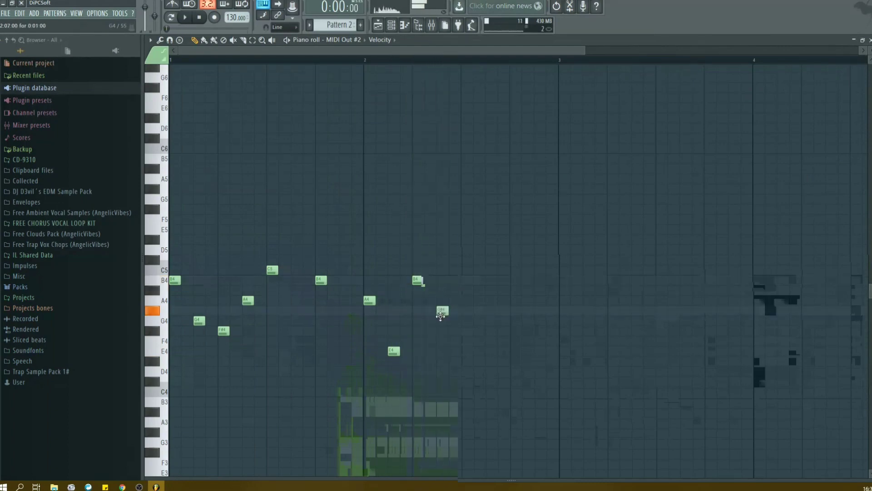
{"action": "left_click_drag", "start_coordinate": [441, 316], "coordinate": [442, 306]}
{"action": "left_click_drag", "start_coordinate": [463, 362], "coordinate": [467, 351]}
{"action": "left_click", "coordinate": [490, 331]}
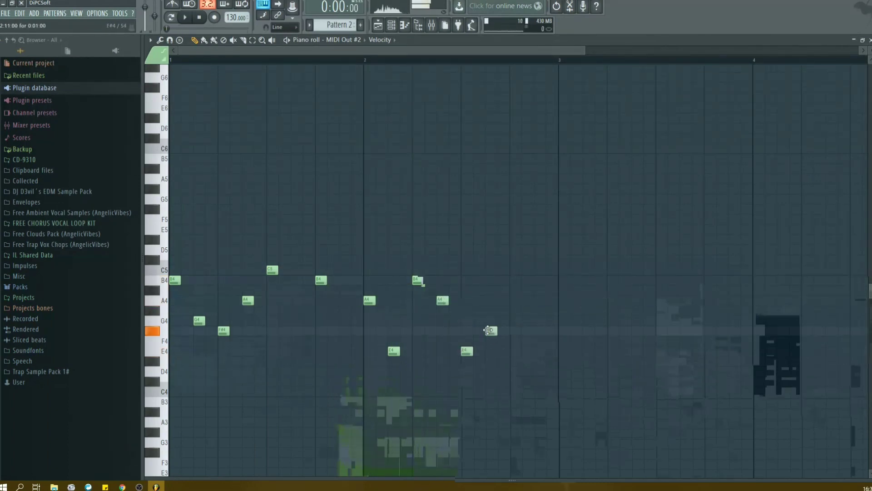
{"action": "left_click_drag", "start_coordinate": [532, 330], "coordinate": [533, 320]}
{"action": "key", "text": "space"}
{"action": "scroll", "coordinate": [535, 233], "scroll_direction": "down", "scroll_amount": 3}
{"action": "scroll", "coordinate": [477, 61], "scroll_direction": "down", "scroll_amount": 1}
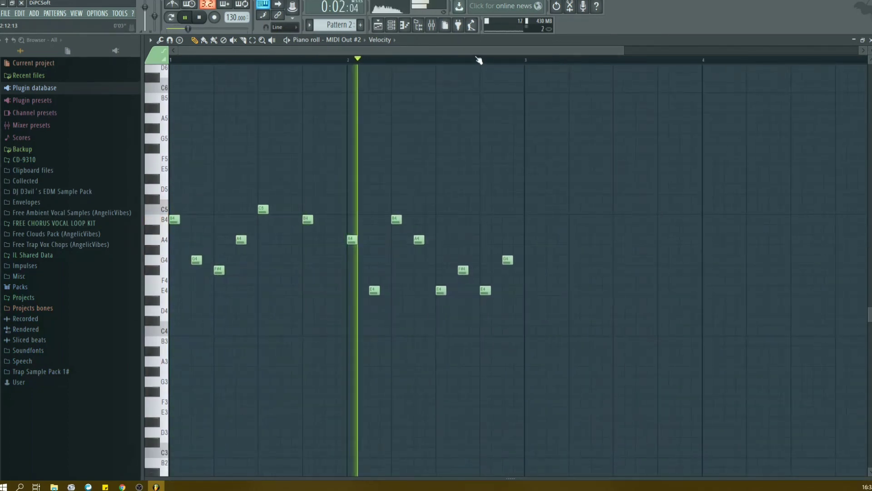
{"action": "key", "text": "space"}
- Duplicate the two-bar melody so the copy starts at bar 3, play it back and deselect the notes
{"action": "left_click_drag", "start_coordinate": [617, 123], "coordinate": [83, 362]}
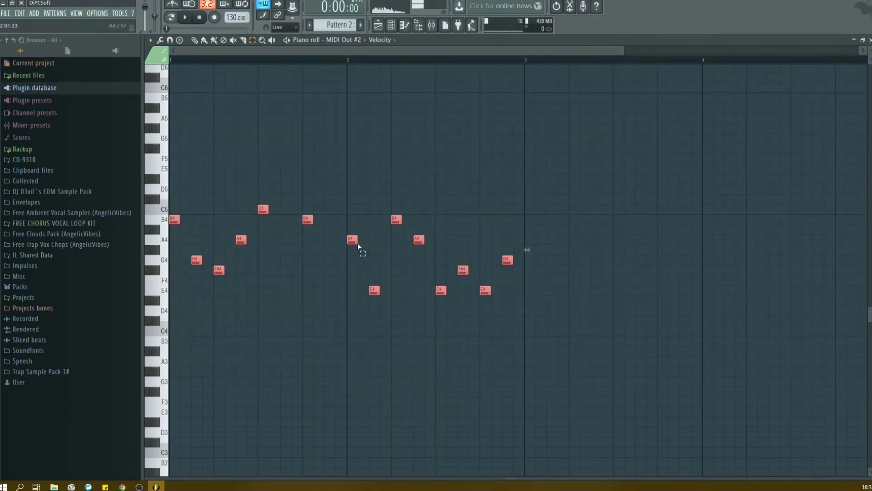
{"action": "key", "text": "ctrl+b"}
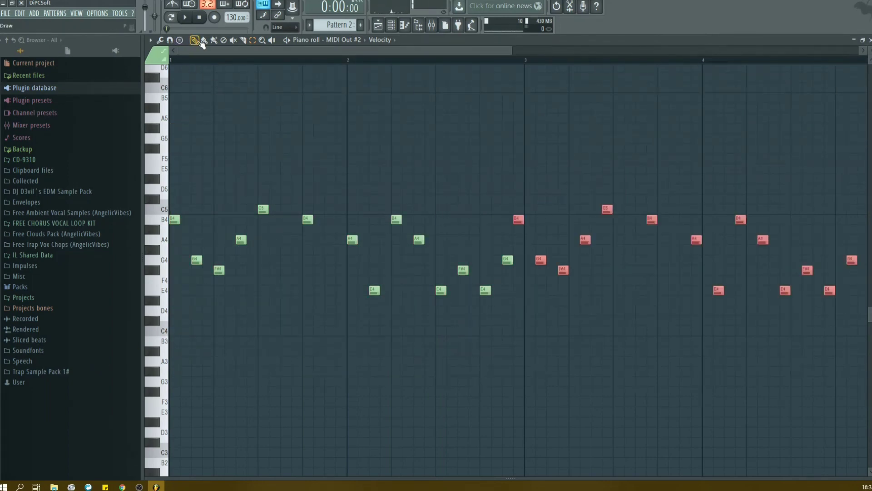
{"action": "left_click_drag", "start_coordinate": [519, 215], "coordinate": [529, 215]}
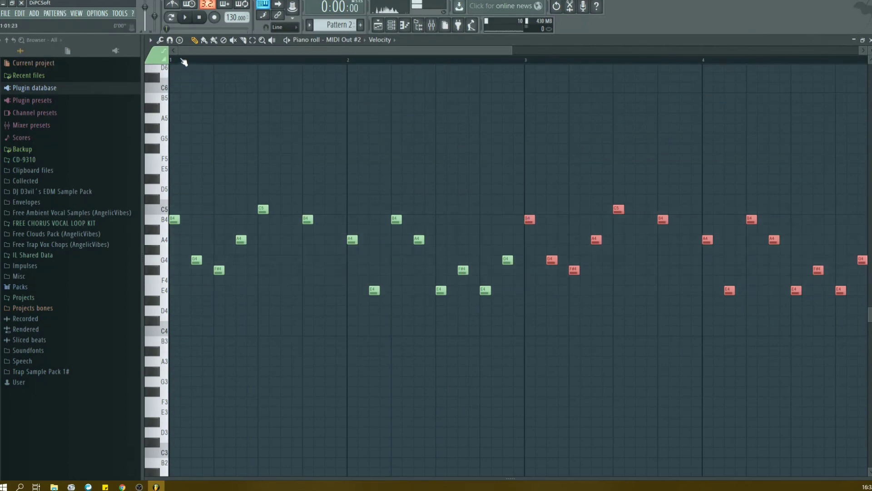
{"action": "scroll", "coordinate": [184, 62], "scroll_direction": "down", "scroll_amount": 2}
{"action": "key", "text": "space"}
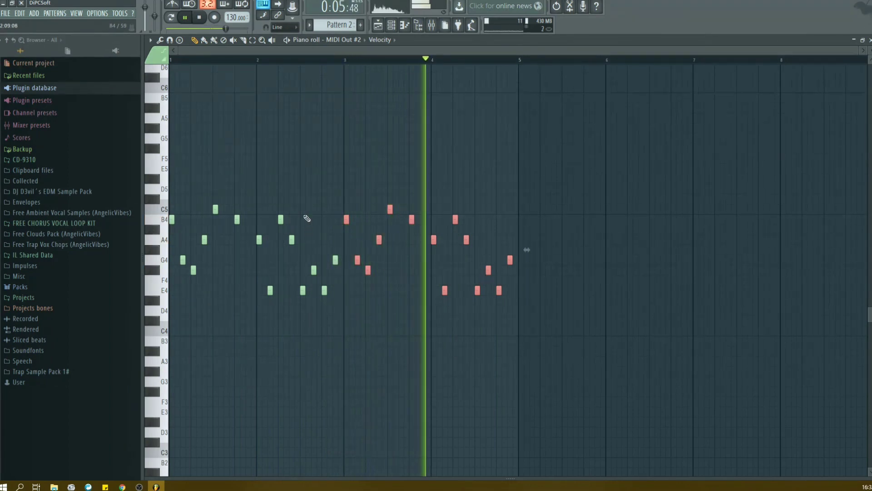
{"action": "key", "text": "space"}
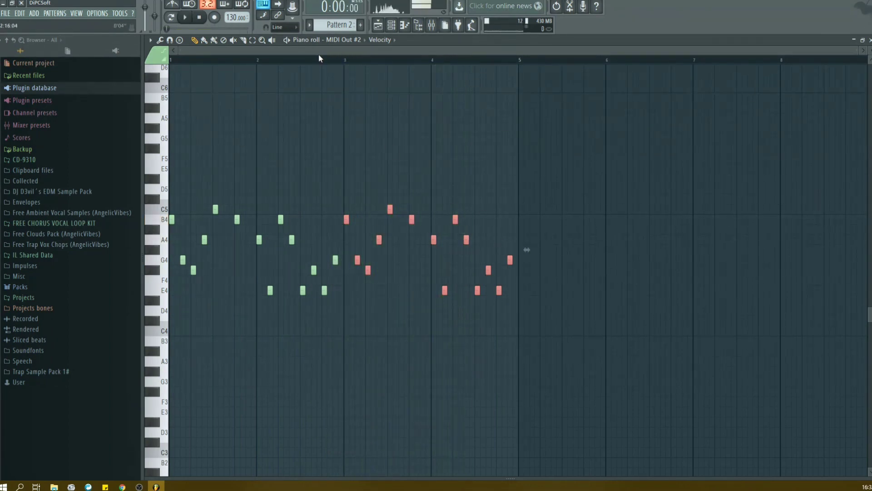
{"action": "key", "text": "space"}
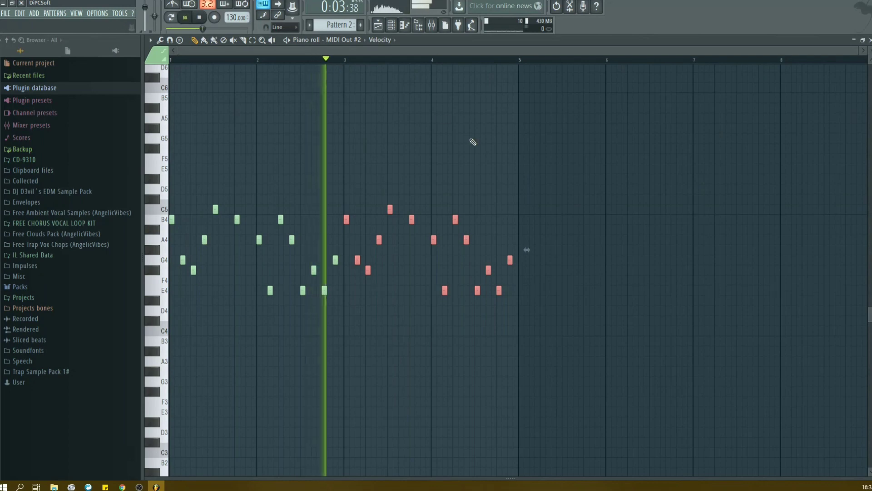
{"action": "key", "text": "ctrl+d"}
{"action": "key", "text": "space"}
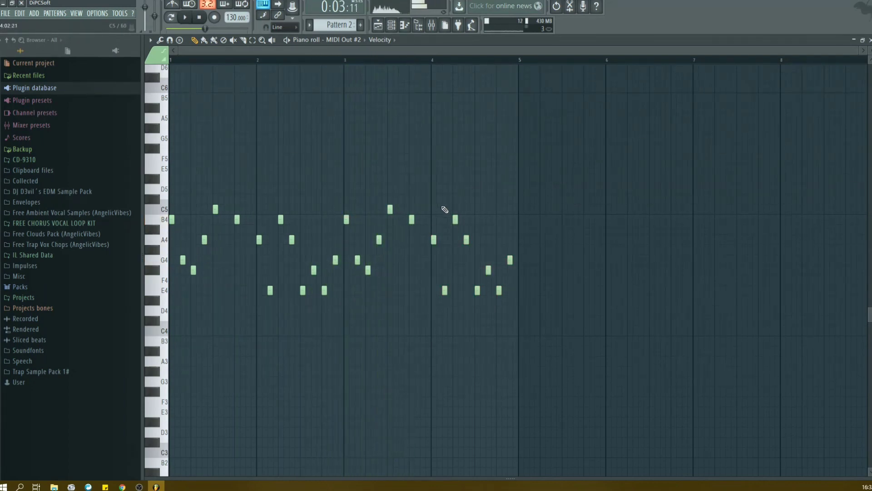
- In bar 4, raise the first note to E5, delete the following E4 and raise the B4 to C5
{"action": "key", "text": "space"}
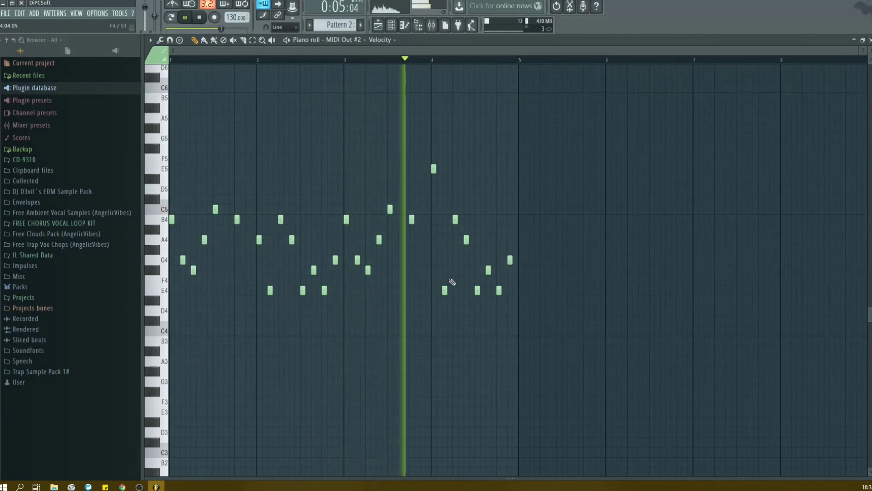
{"action": "right_click", "coordinate": [445, 290]}
{"action": "key", "text": "space"}
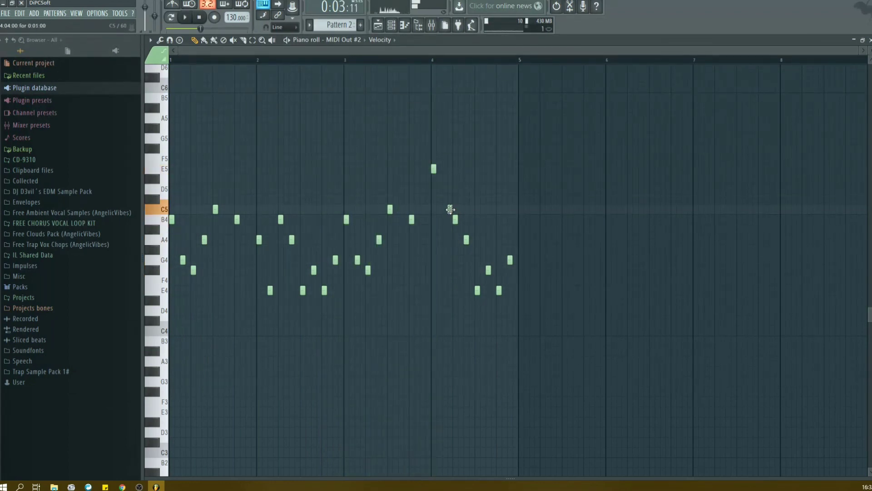
{"action": "left_click_drag", "start_coordinate": [455, 219], "coordinate": [454, 209]}
{"action": "key", "text": "space"}
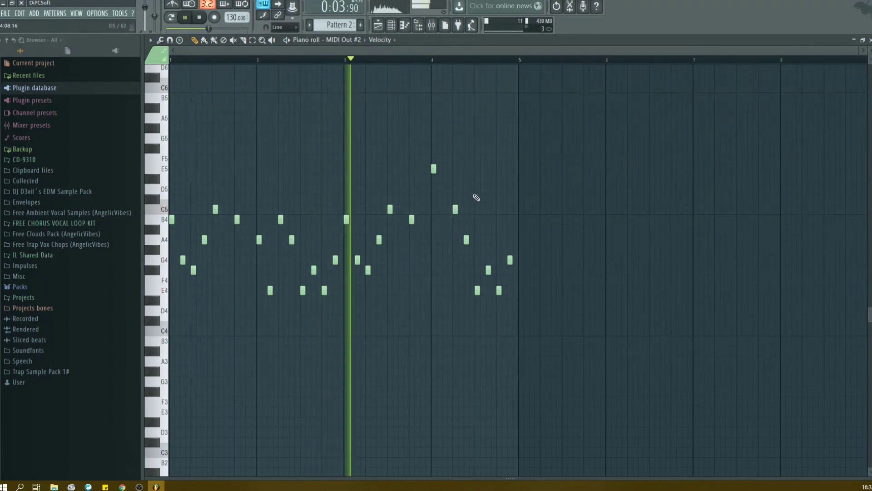
- End bar 4 with short notes B4, A4, E5, D#5 and G5, deleting the old E4, F#4, E4 and G4
{"action": "key", "text": "space"}
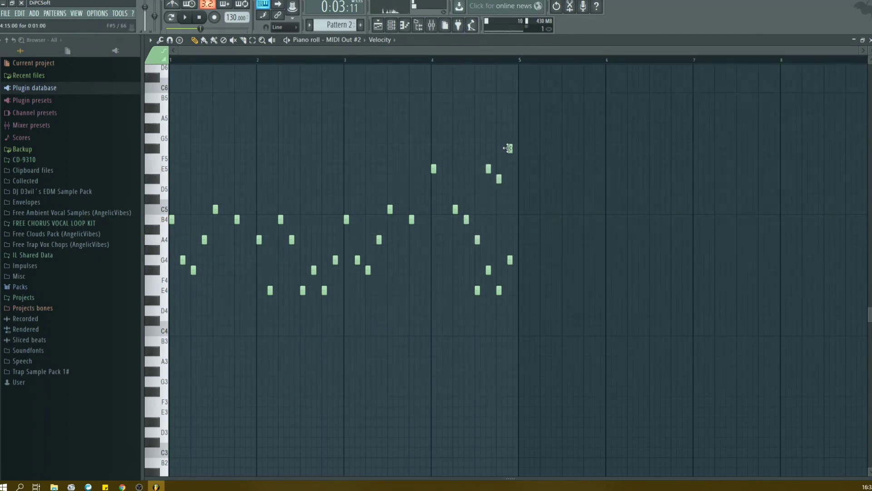
{"action": "key", "text": "space"}
{"action": "right_click", "coordinate": [488, 270]}
{"action": "right_click", "coordinate": [477, 290]}
{"action": "right_click", "coordinate": [510, 261]}
{"action": "right_click", "coordinate": [499, 291]}
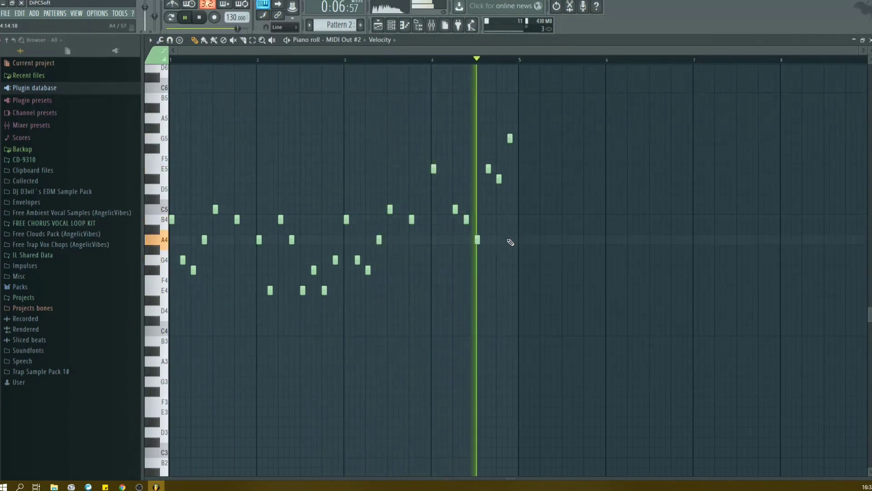
{"action": "left_click", "coordinate": [253, 40]}
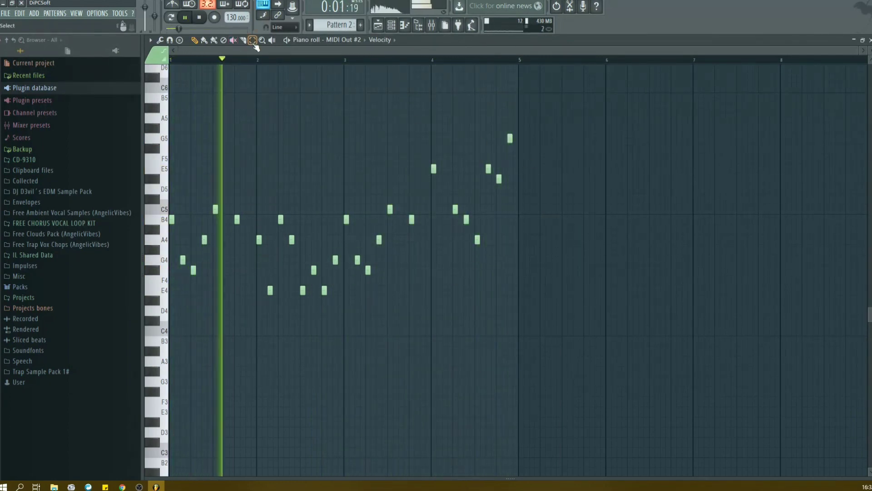
- Duplicate all the melody notes, transpose the copy up one octave, and play the doubled melody back
{"action": "left_click_drag", "start_coordinate": [627, 93], "coordinate": [168, 336]}
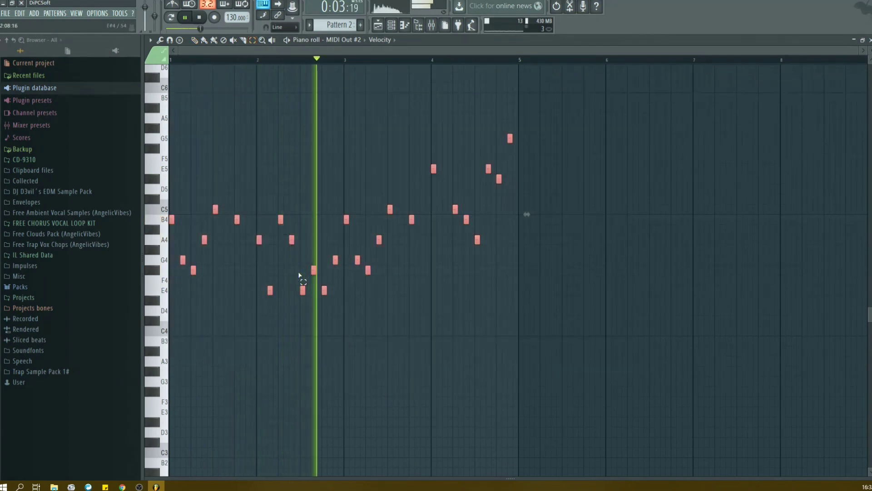
{"action": "key", "text": "space"}
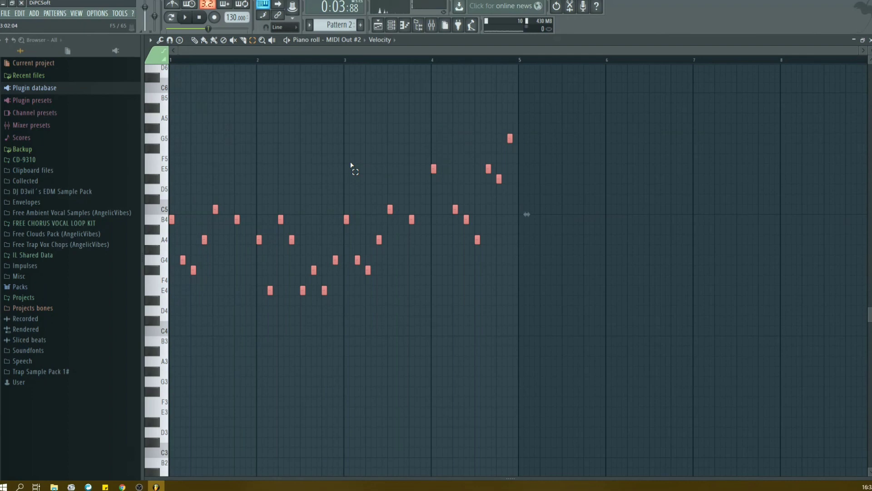
{"action": "key", "text": "shift+Right"}
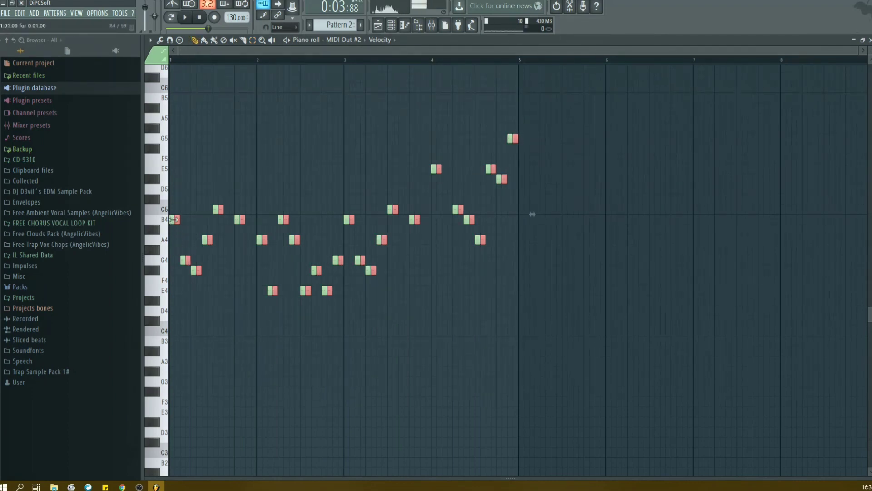
{"action": "left_click_drag", "start_coordinate": [176, 221], "coordinate": [157, 98]}
{"action": "scroll", "coordinate": [265, 192], "scroll_direction": "up", "scroll_amount": 3}
{"action": "key", "text": "space"}
{"action": "key", "text": "space"}
{"action": "key", "text": "space"}
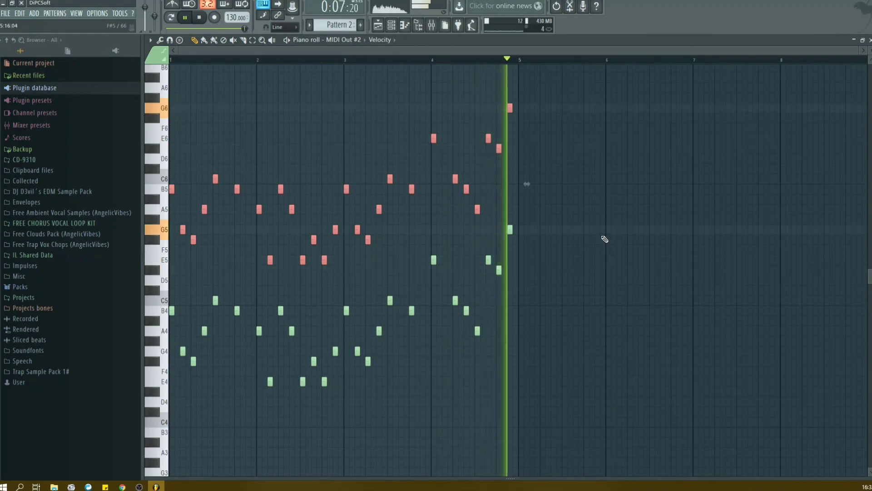
- Repeat the Pattern 1 clip on Track 1 of the playlist at bars 5, 9 and 13
{"action": "left_click", "coordinate": [871, 40]}
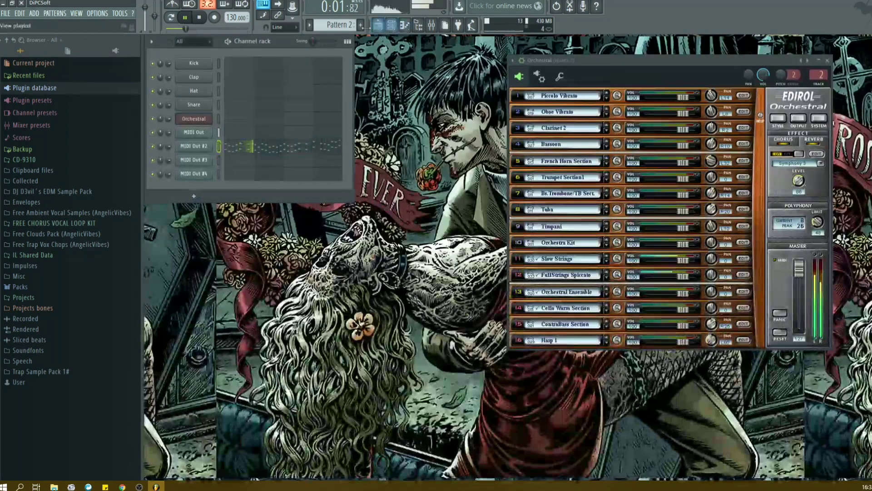
{"action": "left_click", "coordinate": [378, 25]}
{"action": "scroll", "coordinate": [230, 62], "scroll_direction": "up", "scroll_amount": 3}
{"action": "scroll", "coordinate": [229, 64], "scroll_direction": "down", "scroll_amount": 2}
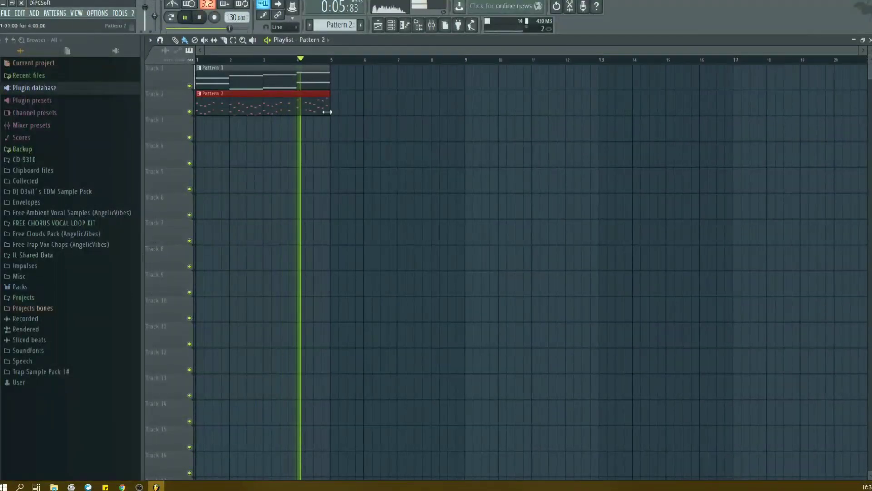
{"action": "key", "text": "space"}
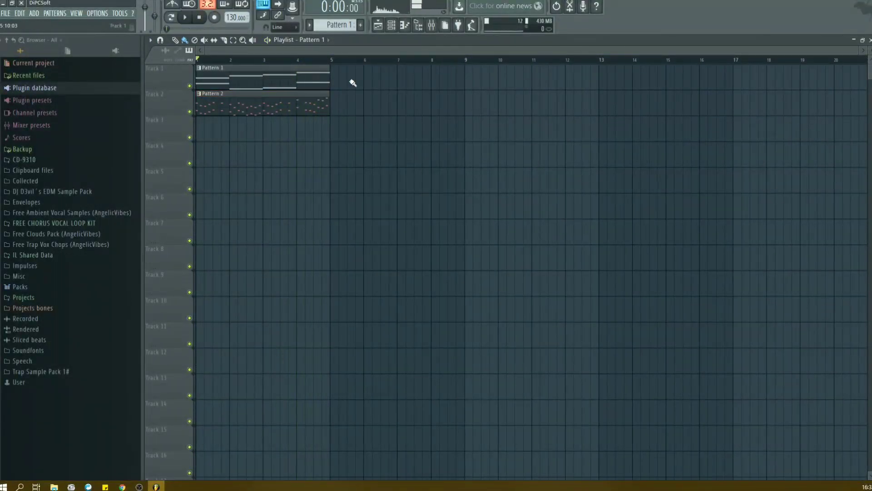
{"action": "left_click_drag", "start_coordinate": [353, 83], "coordinate": [369, 81]}
{"action": "left_click", "coordinate": [477, 78]}
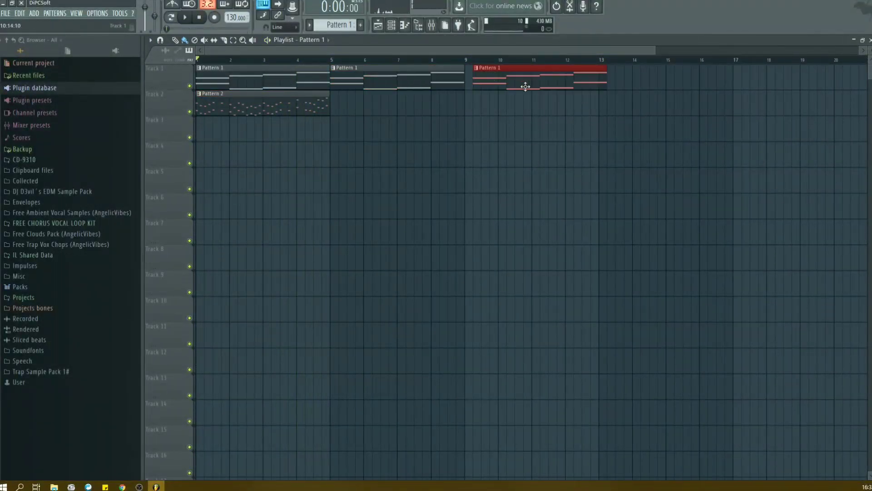
{"action": "left_click", "coordinate": [624, 90]}
- Move the Pattern 2 clip on Track 2 to start at bar 5 and play the arrangement from the beginning
{"action": "left_click_drag", "start_coordinate": [279, 99], "coordinate": [368, 109]}
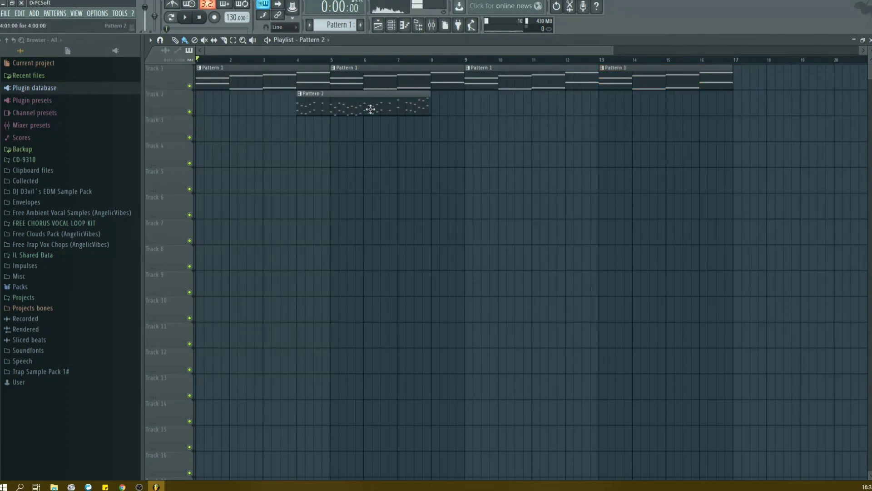
{"action": "key", "text": "space"}
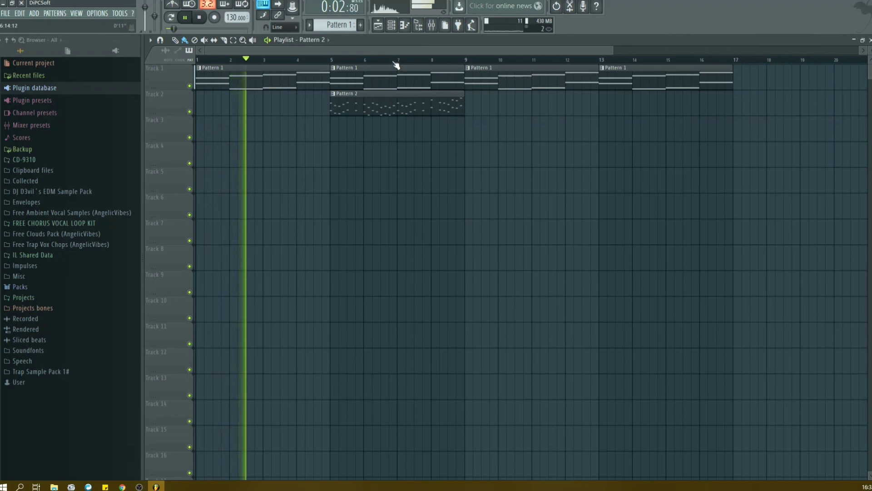
{"action": "scroll", "coordinate": [396, 66], "scroll_direction": "down", "scroll_amount": 3}
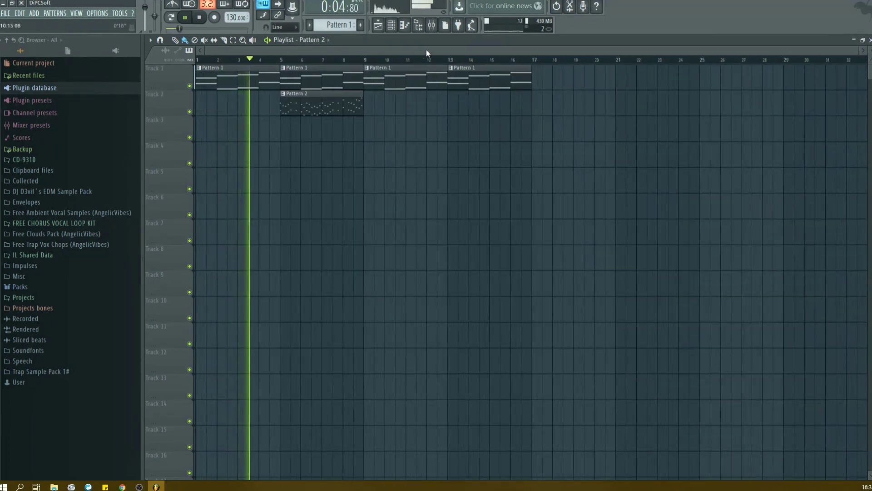
{"action": "scroll", "coordinate": [470, 115], "scroll_direction": "up", "scroll_amount": 3}
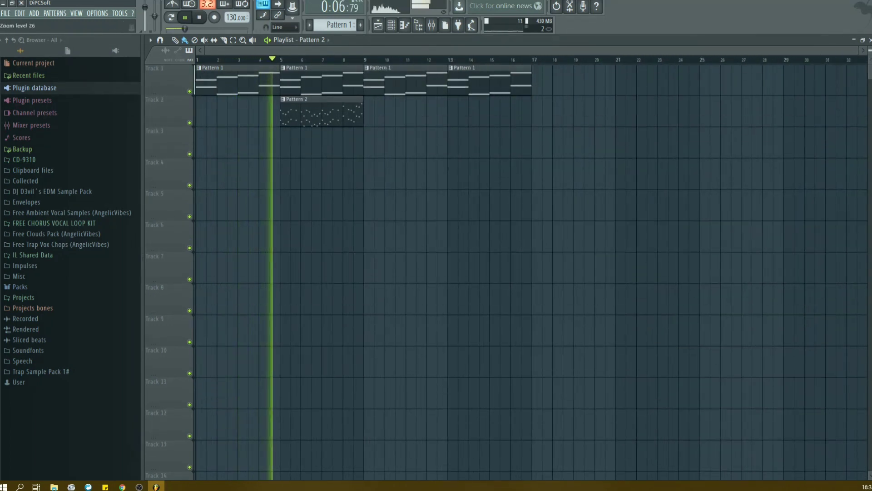
{"action": "key", "text": "space"}
{"action": "mouse_move", "coordinate": [306, 150]}
{"action": "left_mouse_down"}
{"action": "mouse_move", "coordinate": [333, 159]}
{"action": "mouse_move", "coordinate": [311, 159]}
{"action": "left_mouse_up"}
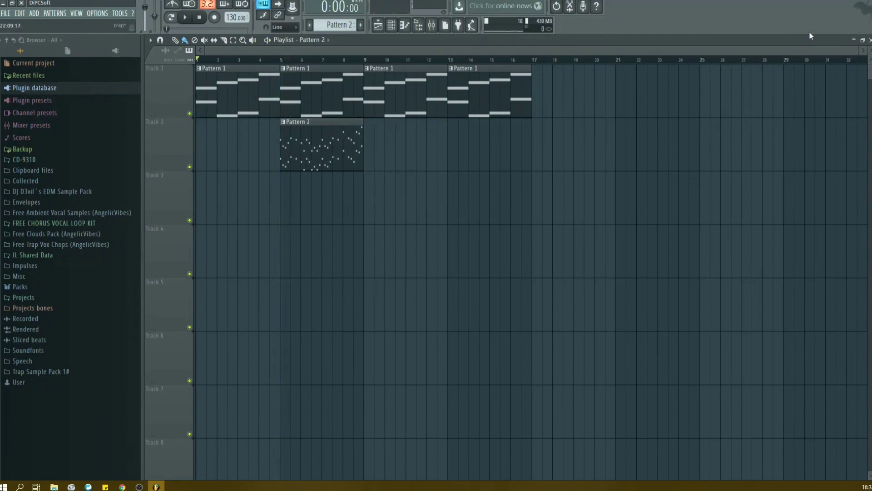
- Copy all MIDI Out #2 notes from Pattern 2 into Pattern 3 and transpose them up one octave
{"action": "left_click", "coordinate": [868, 40]}
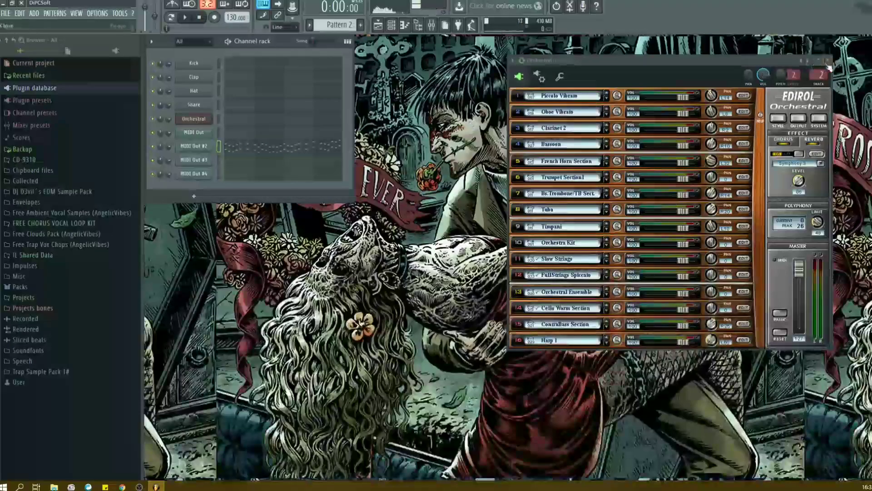
{"action": "left_click", "coordinate": [272, 145]}
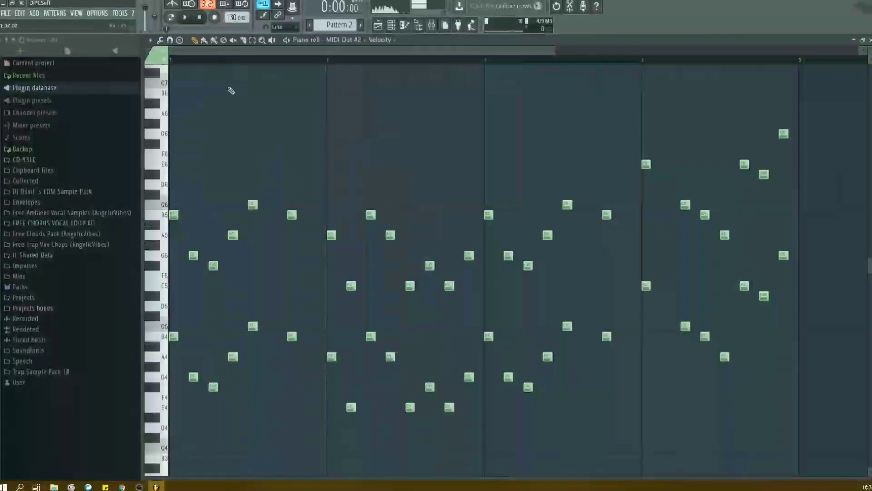
{"action": "scroll", "coordinate": [222, 62], "scroll_direction": "down", "scroll_amount": 2}
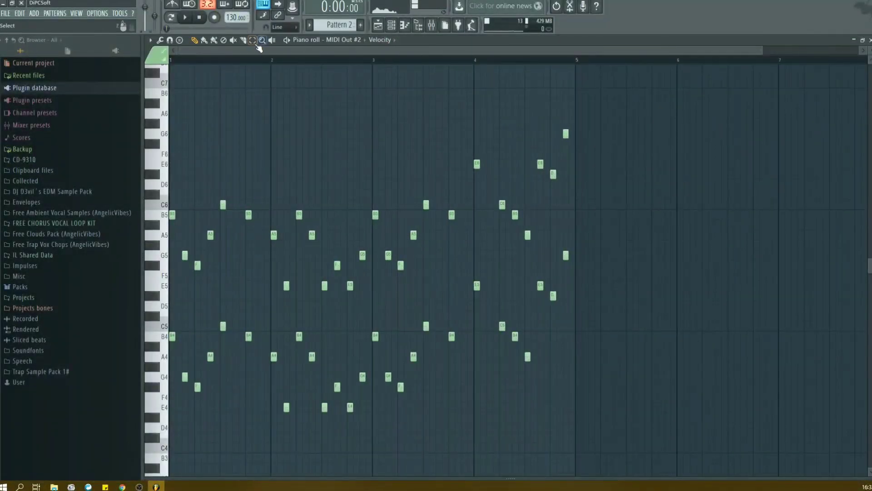
{"action": "left_click_drag", "start_coordinate": [627, 99], "coordinate": [134, 452]}
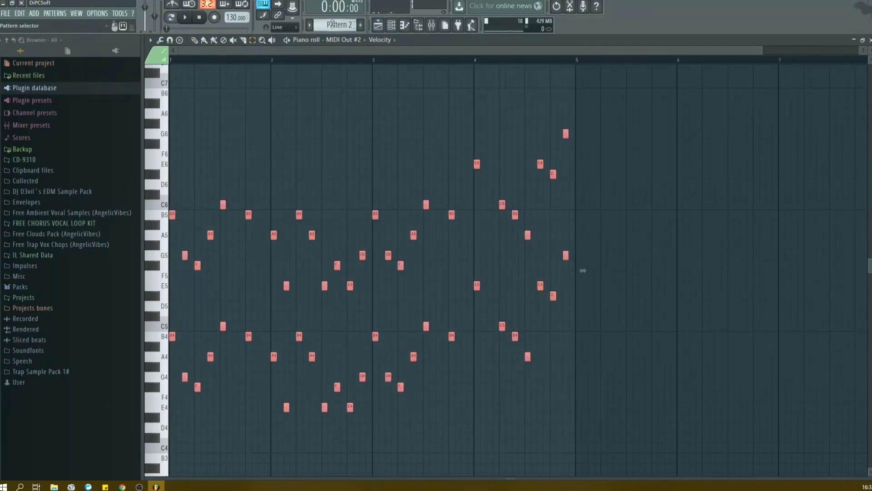
{"action": "scroll", "coordinate": [333, 24], "scroll_direction": "down", "scroll_amount": 1}
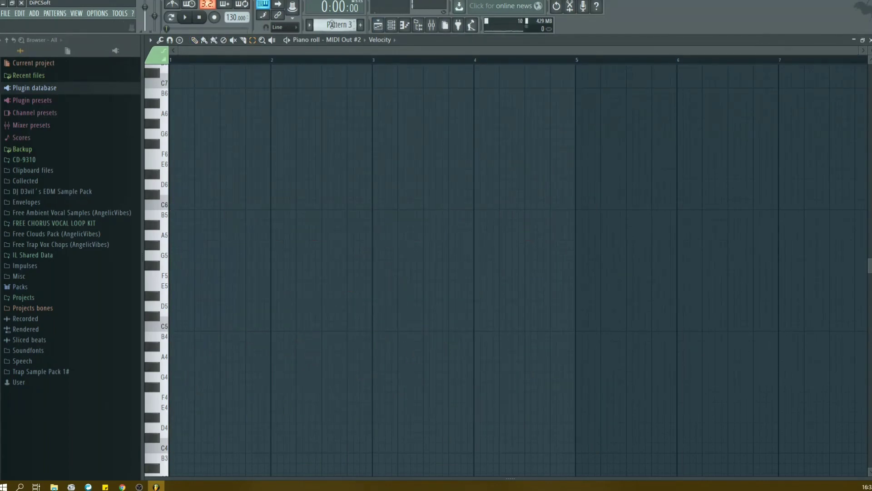
{"action": "key", "text": "ctrl+v"}
{"action": "left_click", "coordinate": [196, 42]}
{"action": "scroll", "coordinate": [214, 113], "scroll_direction": "up", "scroll_amount": 3}
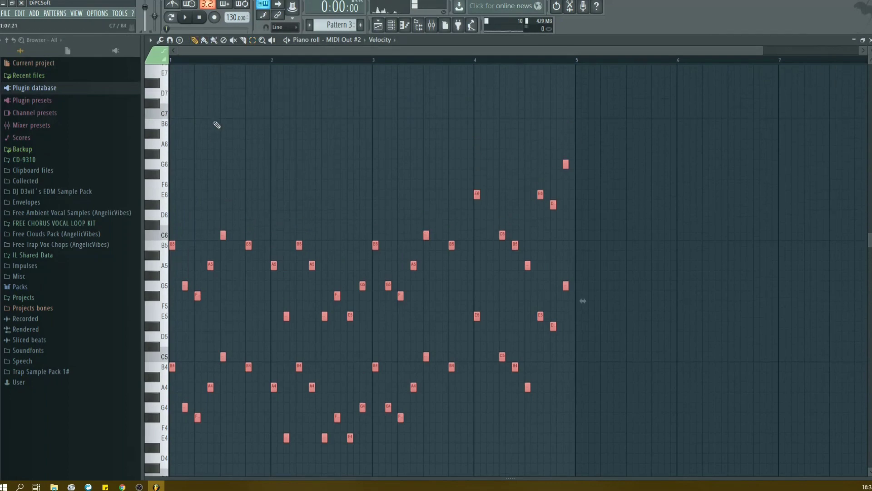
{"action": "left_click_drag", "start_coordinate": [171, 274], "coordinate": [148, 150]}
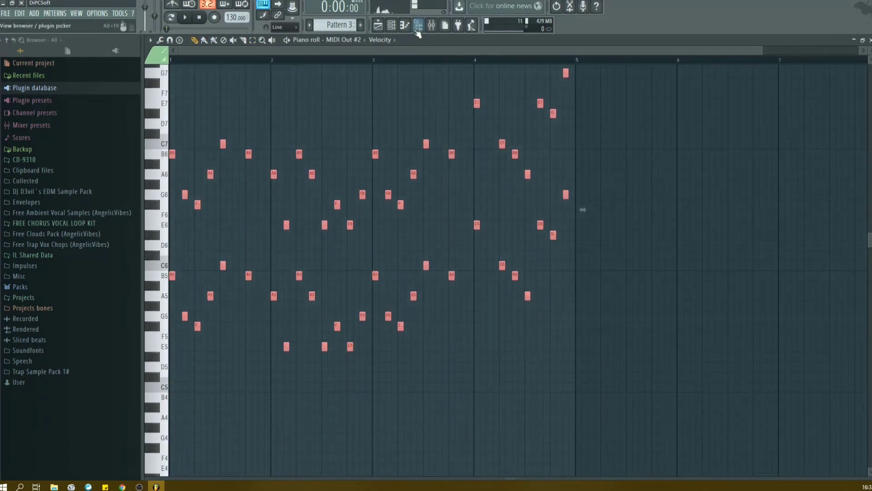
- On Track 2 of the playlist, place Pattern 2 at bars 5 and 9 and Pattern 3 at bar 13
{"action": "left_click", "coordinate": [378, 26]}
{"action": "left_click_drag", "start_coordinate": [325, 145], "coordinate": [391, 147]}
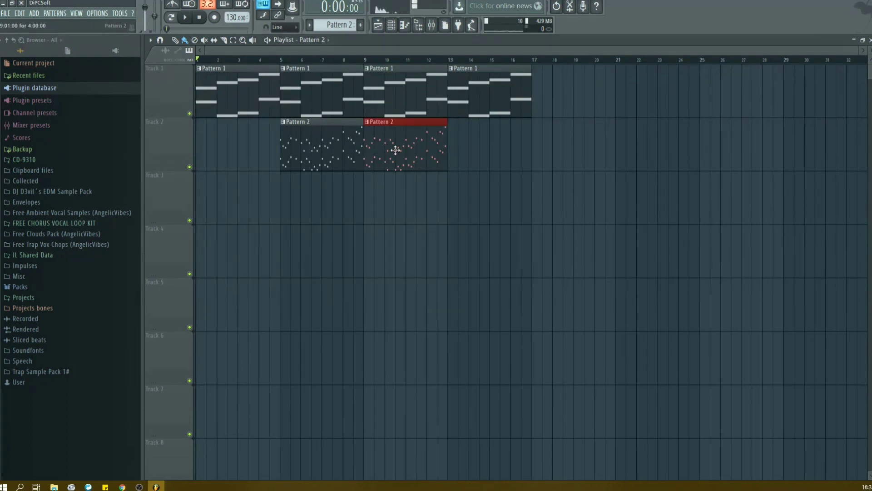
{"action": "right_click", "coordinate": [334, 154]}
{"action": "left_click", "coordinate": [472, 150]}
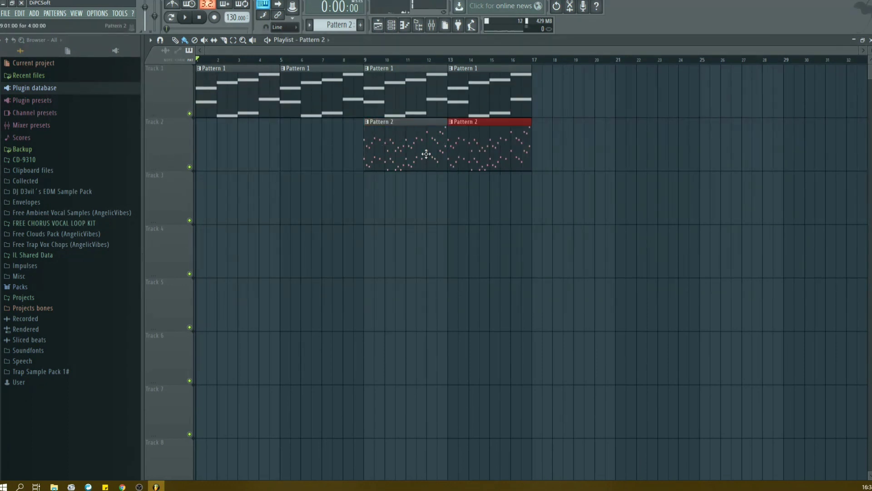
{"action": "left_click_drag", "start_coordinate": [409, 154], "coordinate": [336, 154]}
{"action": "left_click_drag", "start_coordinate": [495, 153], "coordinate": [413, 152]}
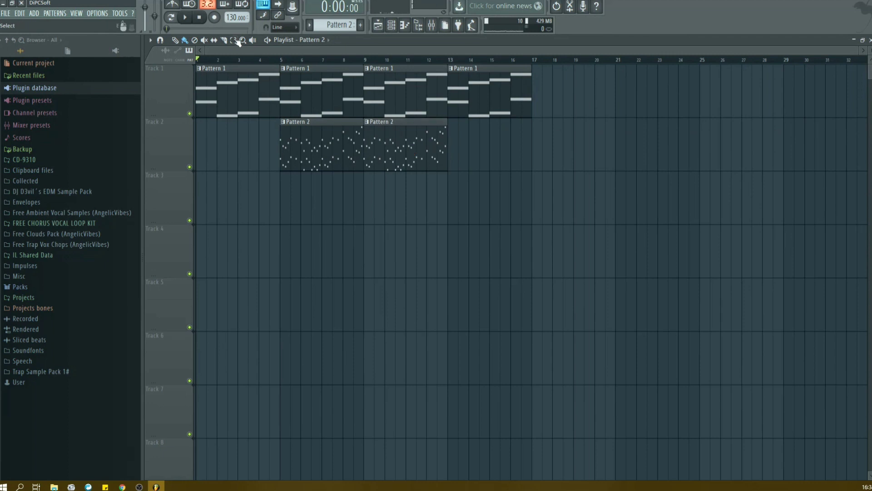
{"action": "mouse_move", "coordinate": [495, 138]}
{"action": "left_mouse_down"}
{"action": "mouse_move", "coordinate": [520, 144]}
{"action": "mouse_move", "coordinate": [479, 145]}
{"action": "left_mouse_up"}
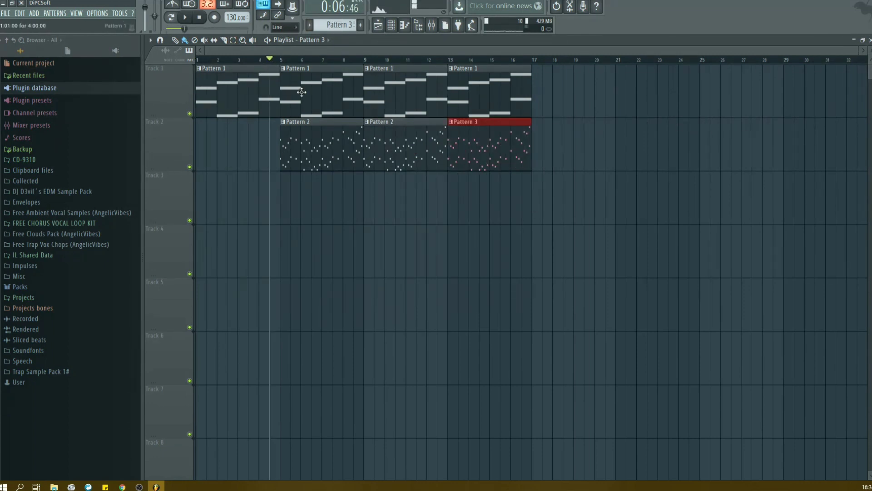
- Play the arrangement back from bar 12, stop it, and return the playhead to the start
{"action": "key", "text": "space"}
{"action": "left_click", "coordinate": [422, 60]}
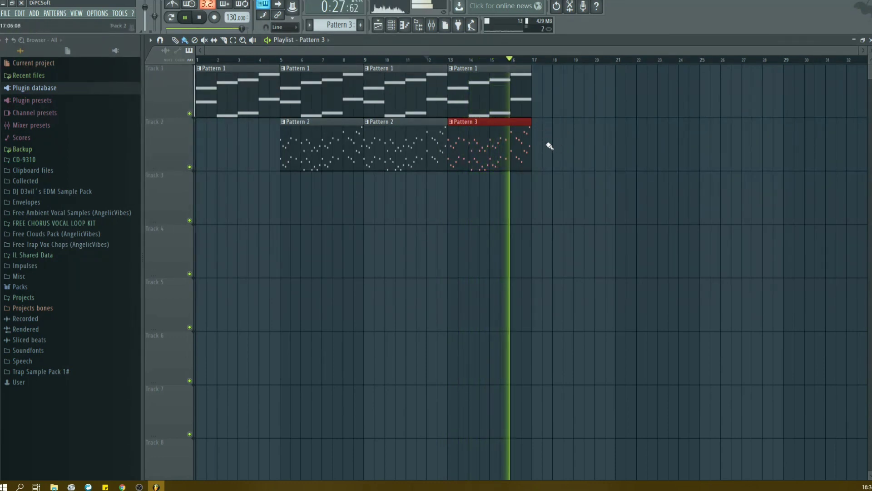
{"action": "key", "text": "space"}
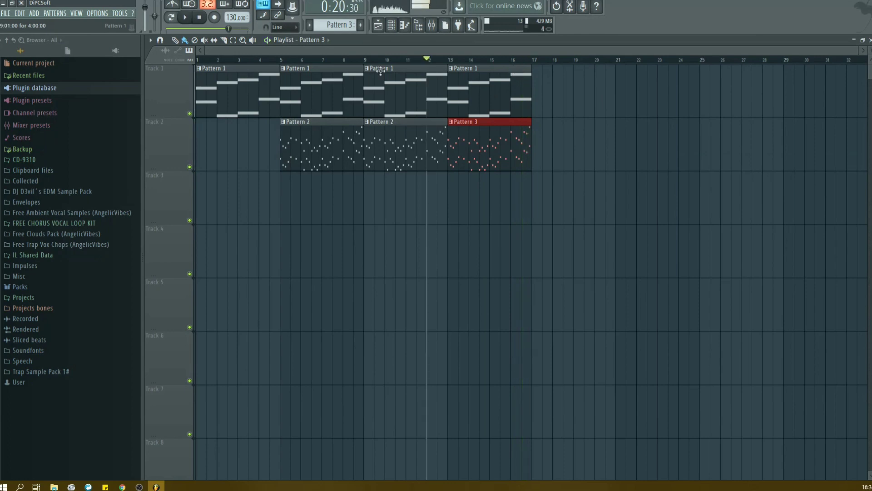
{"action": "left_click_drag", "start_coordinate": [207, 60], "coordinate": [193, 60]}
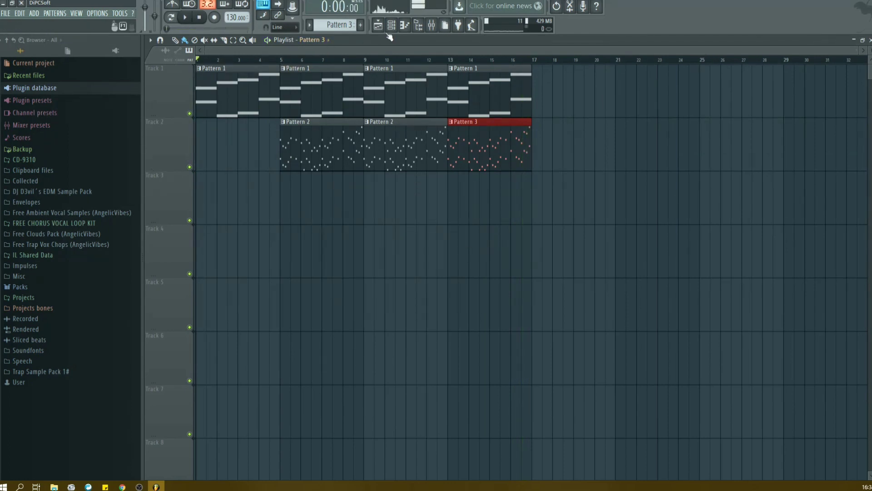
- Add an empty Pattern 4 clip on Track 3 from bar 5 to bar 17 and delete the Pattern 2 clip at bar 5
{"action": "left_click", "coordinate": [270, 220]}
{"action": "mouse_move", "coordinate": [279, 208]}
{"action": "left_mouse_down"}
{"action": "mouse_move", "coordinate": [238, 211]}
{"action": "mouse_move", "coordinate": [286, 214]}
{"action": "left_mouse_up"}
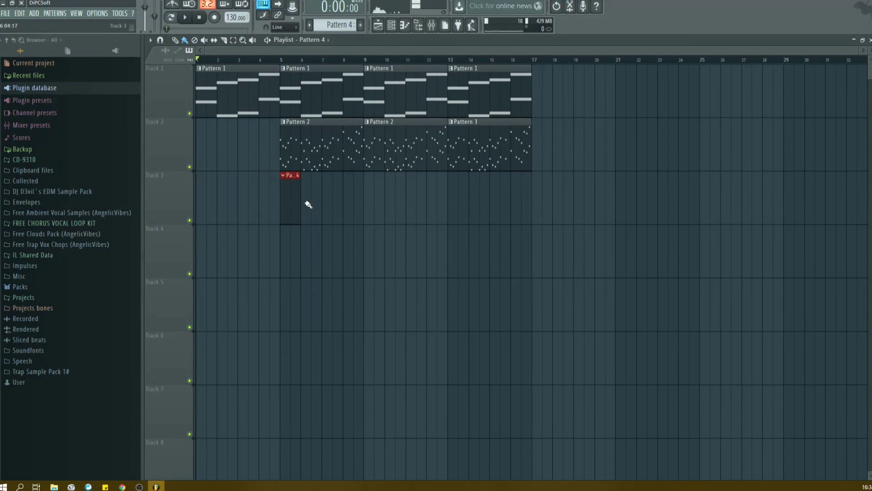
{"action": "right_click", "coordinate": [328, 156]}
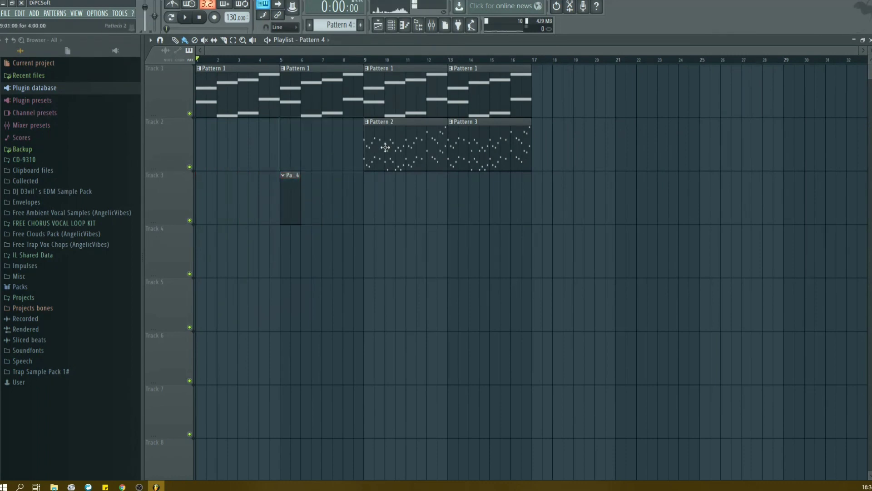
{"action": "left_click_drag", "start_coordinate": [300, 204], "coordinate": [530, 203]}
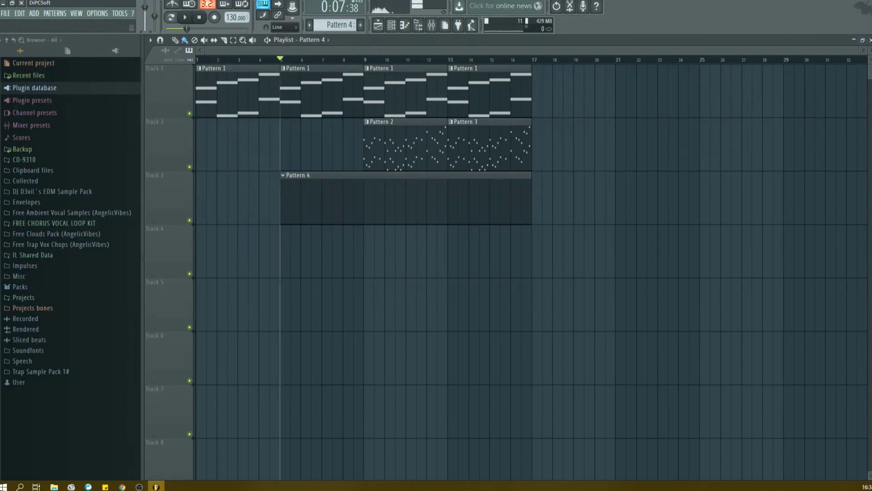
- Copy the Pattern 1 chord progression into MIDI Out #3's piano roll in Pattern 4 and play it back
{"action": "left_click", "coordinate": [870, 40]}
{"action": "left_click", "coordinate": [870, 40]}
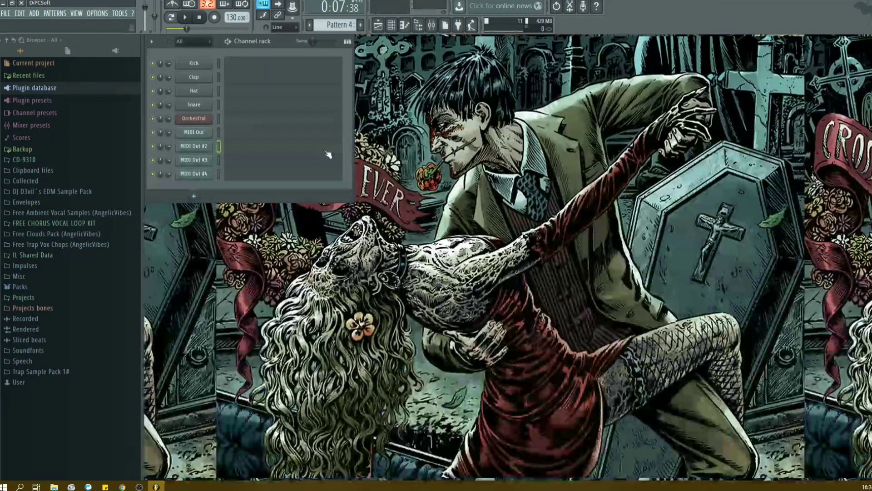
{"action": "left_click", "coordinate": [198, 160]}
{"action": "left_click_drag", "start_coordinate": [389, 145], "coordinate": [463, 165]}
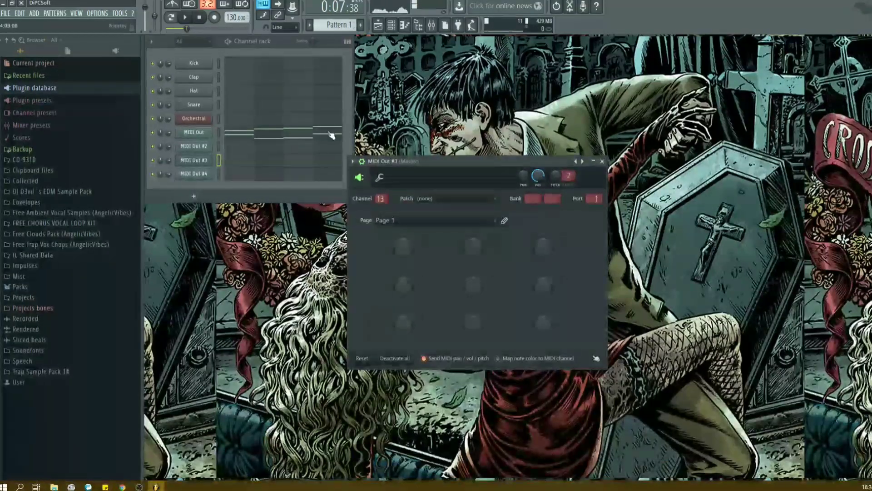
{"action": "left_click", "coordinate": [331, 136]}
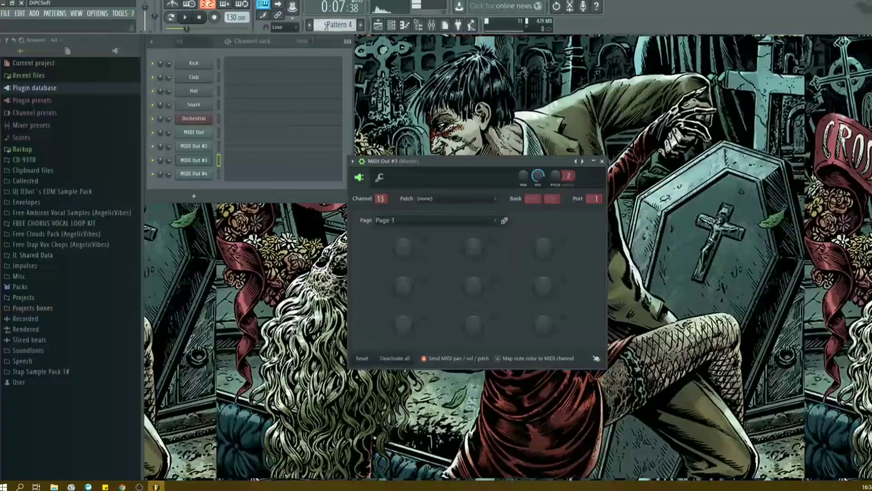
{"action": "left_click", "coordinate": [283, 165]}
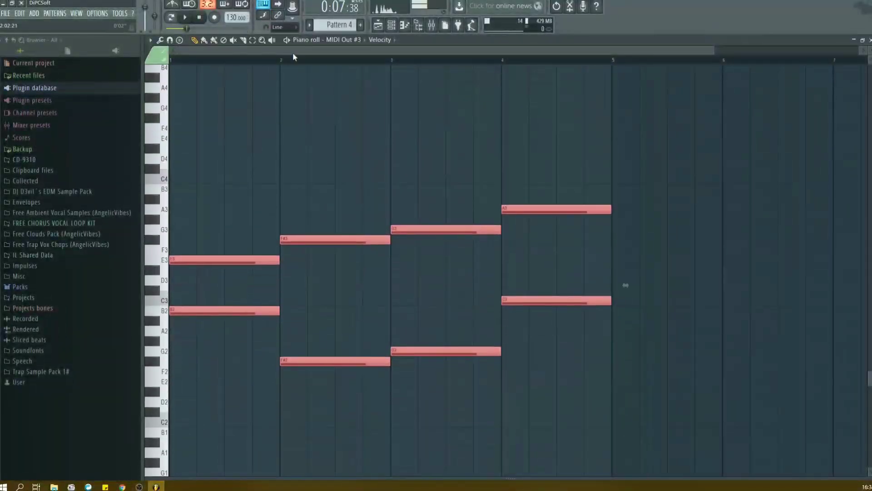
{"action": "key", "text": "space"}
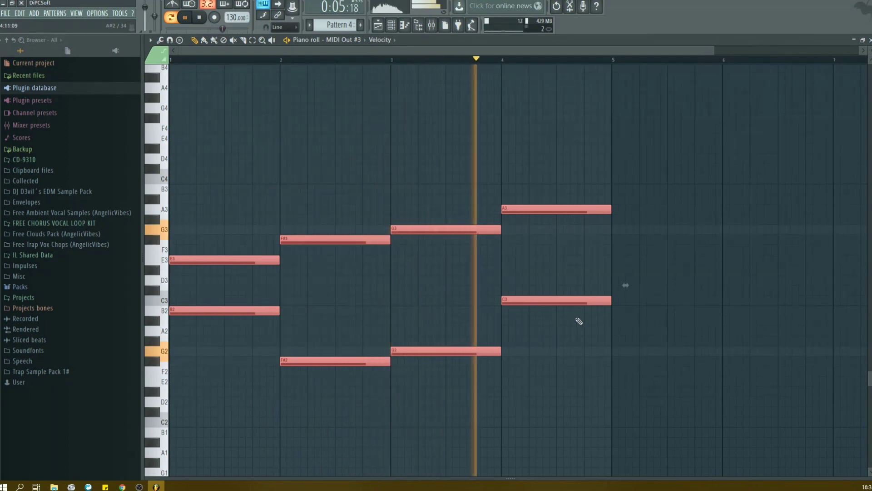
- Delete the lower notes in MIDI Out #3's piano roll and move the remaining four notes down an octave to E2, F#2, G2 and A2
{"action": "key", "text": "space"}
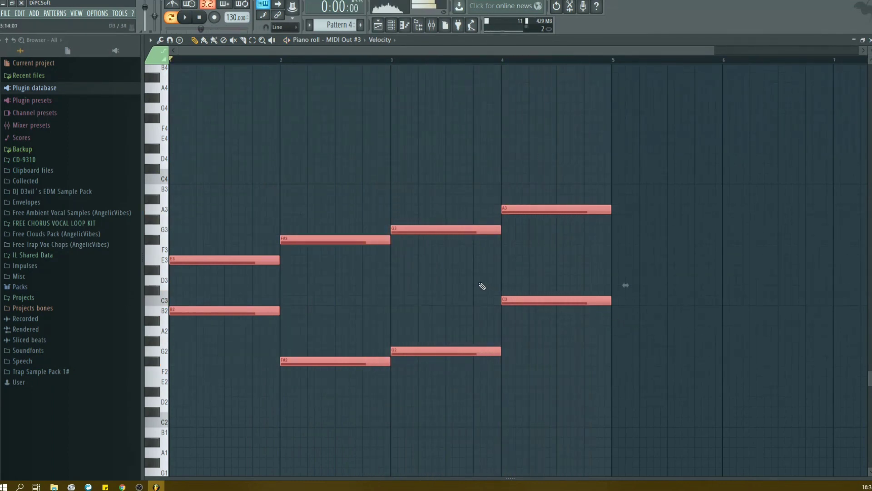
{"action": "right_click", "coordinate": [223, 311]}
{"action": "right_click", "coordinate": [303, 361]}
{"action": "right_click", "coordinate": [421, 351]}
{"action": "right_click", "coordinate": [513, 301]}
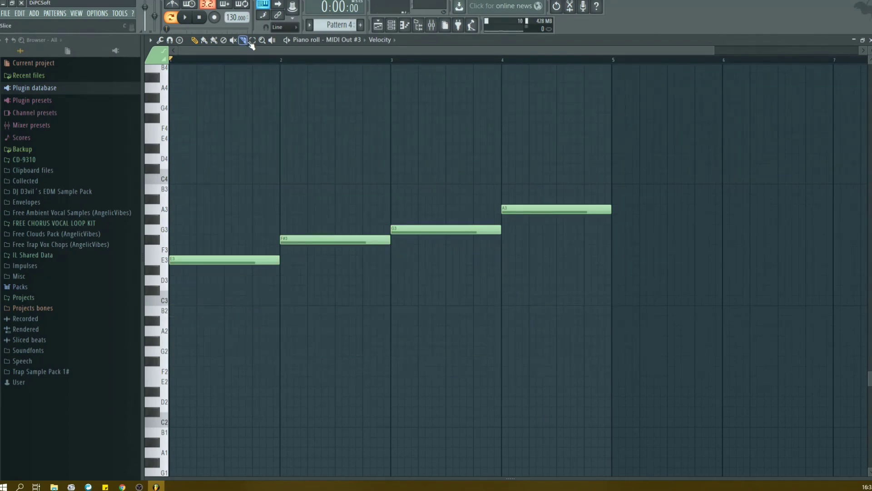
{"action": "left_click_drag", "start_coordinate": [627, 140], "coordinate": [248, 322]}
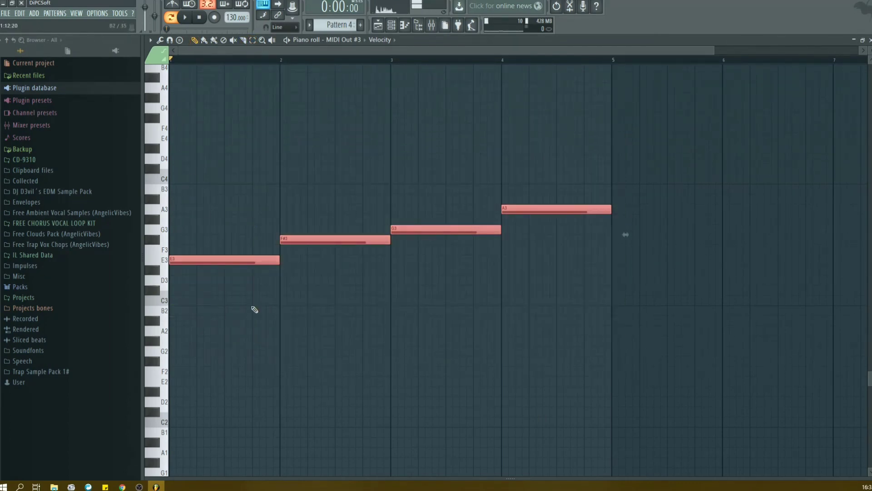
{"action": "left_click_drag", "start_coordinate": [219, 259], "coordinate": [218, 381]}
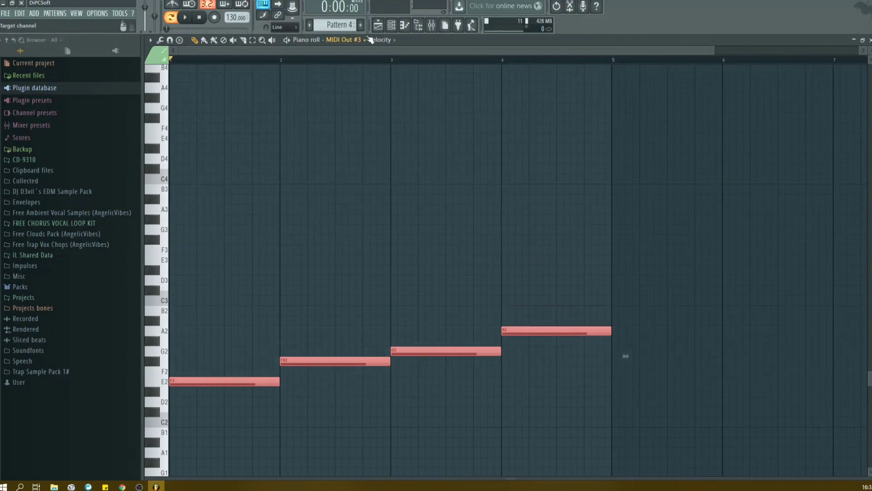
- Play the arrangement from bar 5 in the playlist, and close the playlist and the MIDI Out #3 window
{"action": "left_click", "coordinate": [377, 25]}
{"action": "key", "text": "space"}
{"action": "key", "text": "space"}
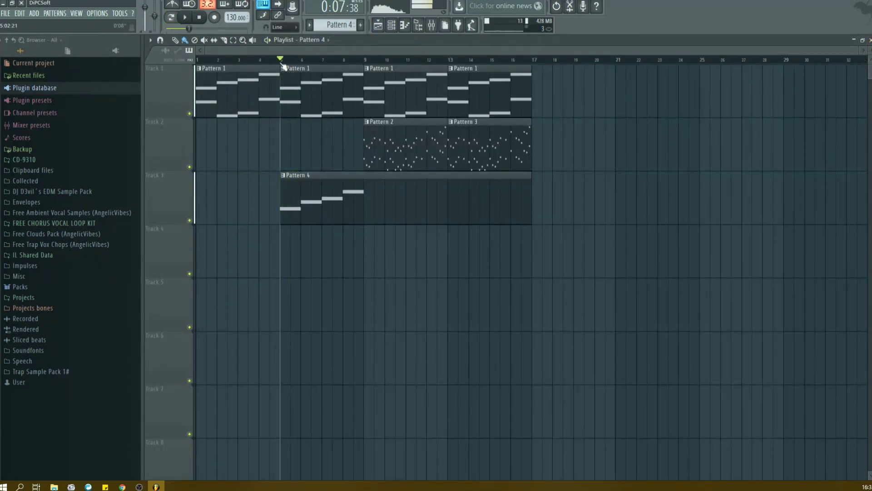
{"action": "key", "text": "space"}
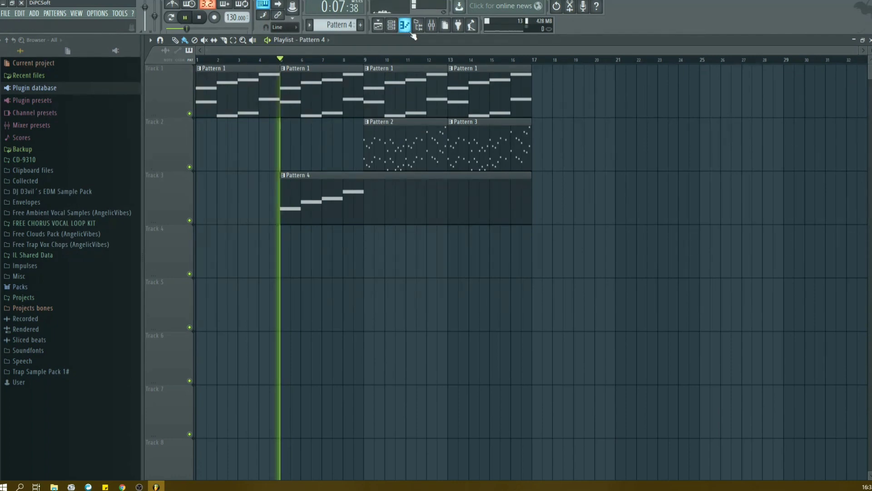
{"action": "left_click", "coordinate": [869, 40]}
{"action": "key", "text": "Escape"}
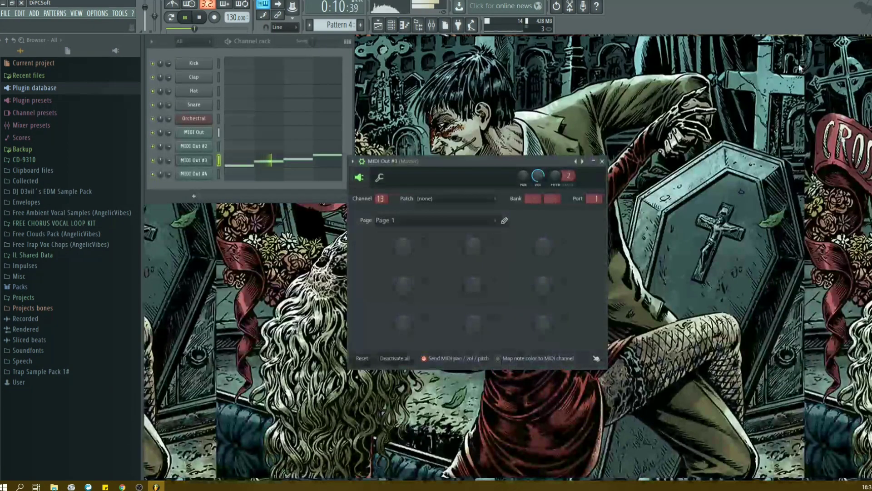
{"action": "left_click", "coordinate": [602, 161]}
- Solo Track 1 in the playlist during playback from bar 5, and close the playlist
{"action": "left_click", "coordinate": [378, 25]}
{"action": "key", "text": "space"}
{"action": "right_click", "coordinate": [189, 115]}
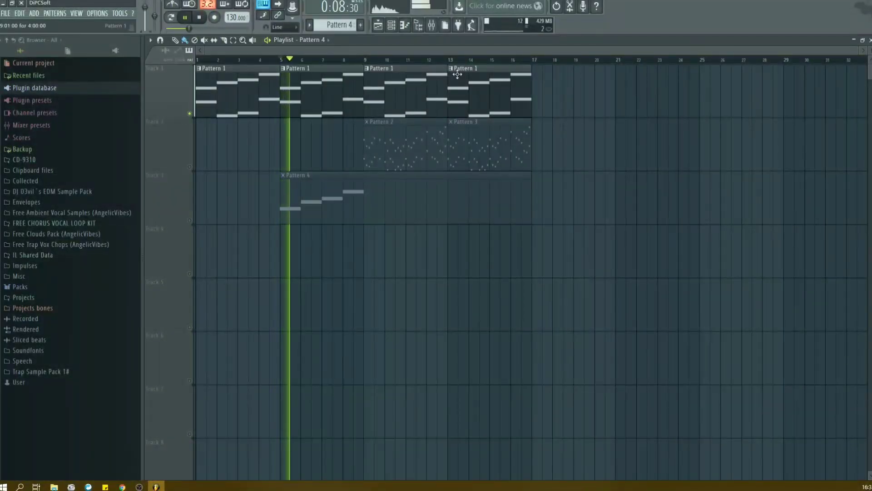
{"action": "left_click", "coordinate": [869, 40]}
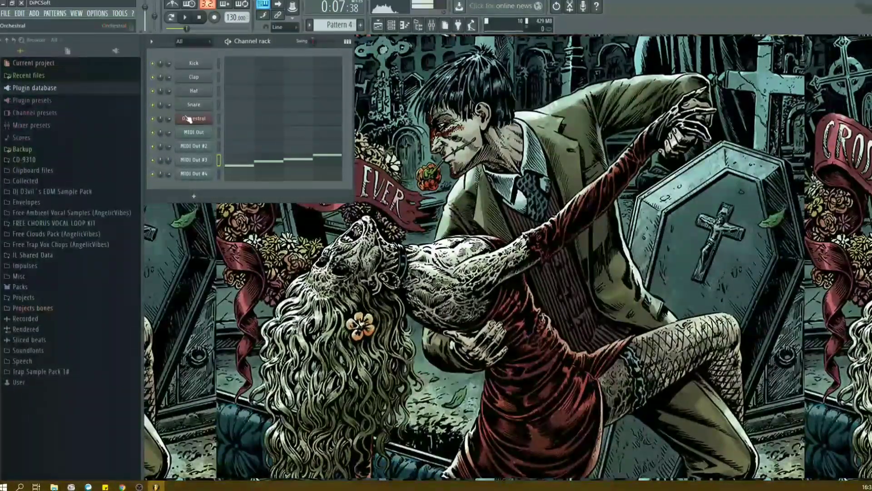
- Open the Edirol Orchestral instrument window to review its part list
{"action": "left_click", "coordinate": [189, 119]}
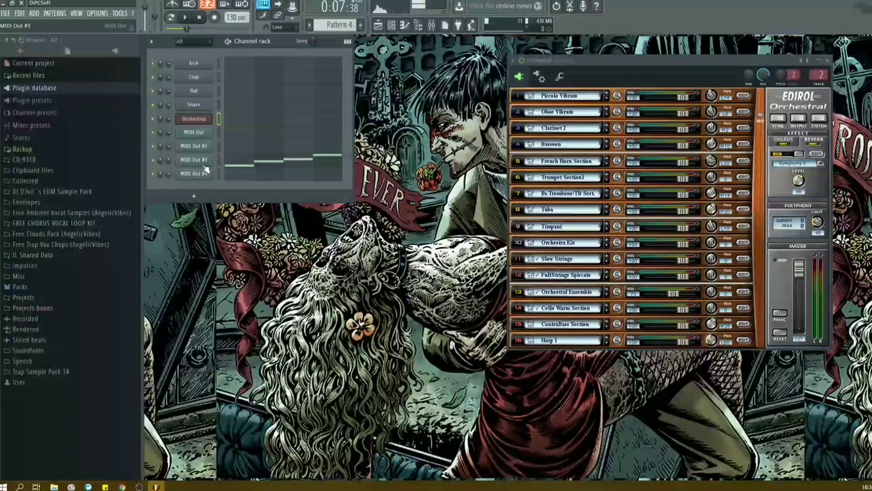
{"action": "left_click", "coordinate": [194, 118]}
{"action": "left_click", "coordinate": [194, 119]}
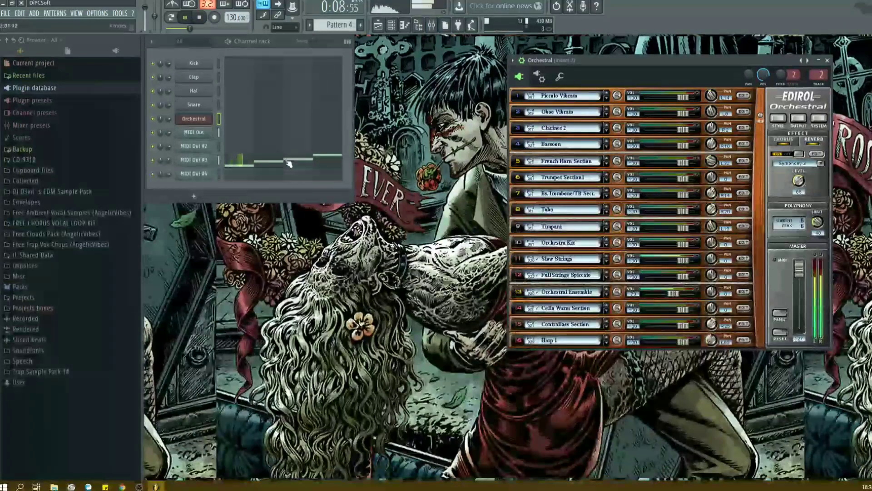
- Delete all the notes from MIDI Out #3's piano roll in Pattern 4
{"action": "left_click", "coordinate": [288, 159]}
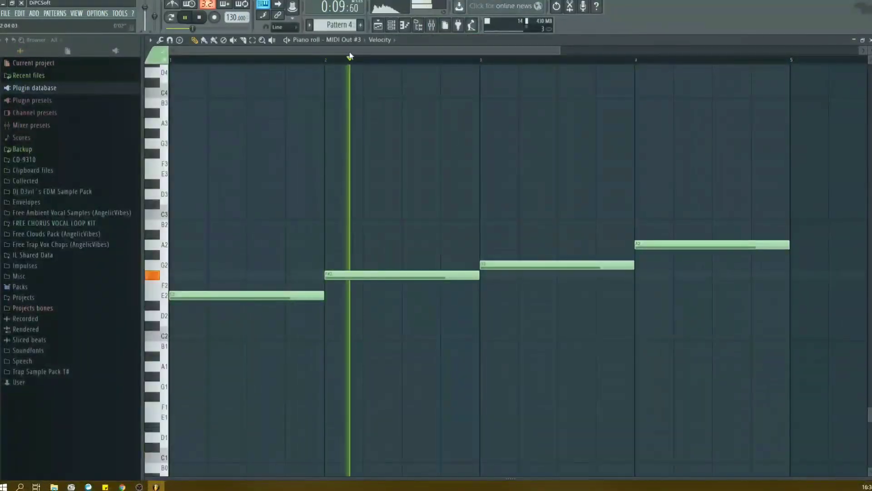
{"action": "scroll", "coordinate": [349, 55], "scroll_direction": "down", "scroll_amount": 4}
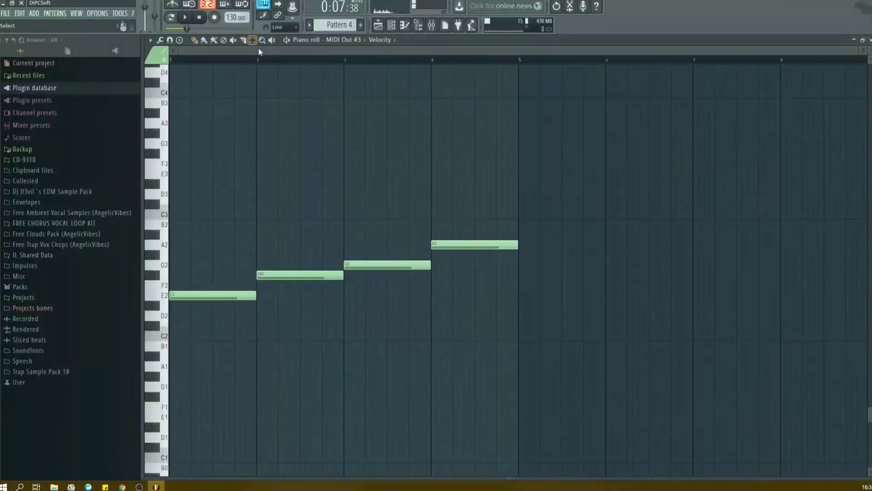
{"action": "left_click_drag", "start_coordinate": [593, 150], "coordinate": [216, 353]}
{"action": "key", "text": "Delete"}
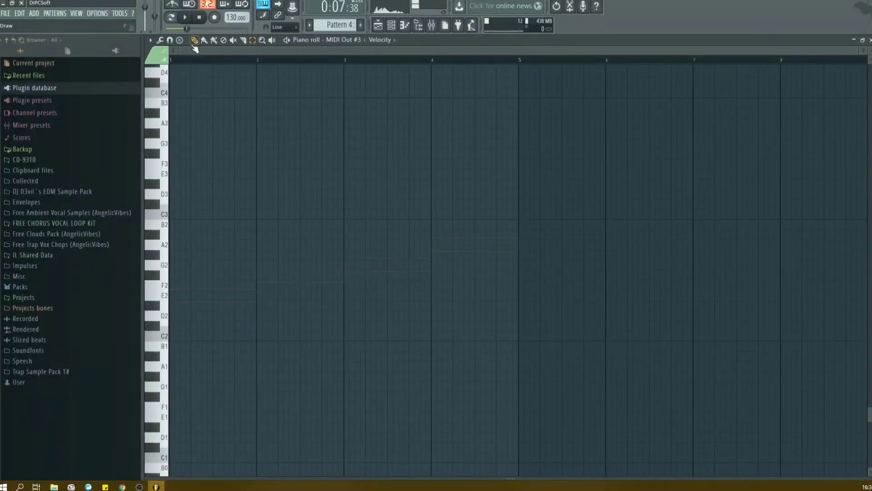
- Audition pitches against the playback and place a one-bar E3 note at bar 1 of MIDI Out #3's piano roll
{"action": "key", "text": "space"}
{"action": "left_click", "coordinate": [172, 224]}
{"action": "left_click_drag", "start_coordinate": [166, 219], "coordinate": [219, 190]}
{"action": "key", "text": "space"}
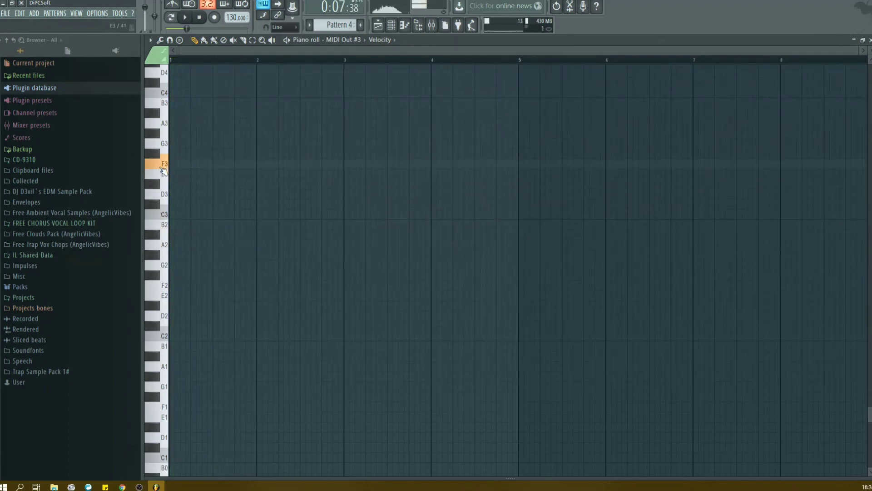
{"action": "left_click_drag", "start_coordinate": [192, 307], "coordinate": [161, 174]}
{"action": "key", "text": "space"}
{"action": "scroll", "coordinate": [288, 179], "scroll_direction": "up", "scroll_amount": 2}
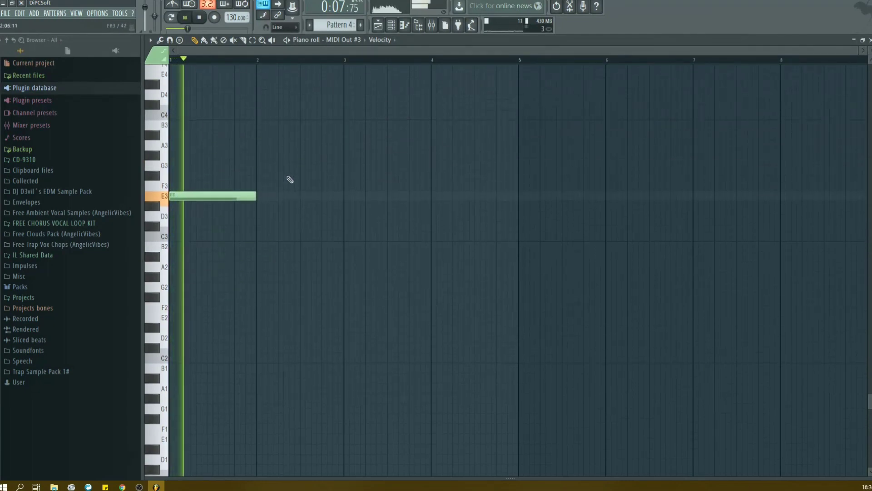
- Fill bar 2 with a half-bar G3 note followed by a half-bar F#3 note, checking them in playback
{"action": "left_click", "coordinate": [271, 164]}
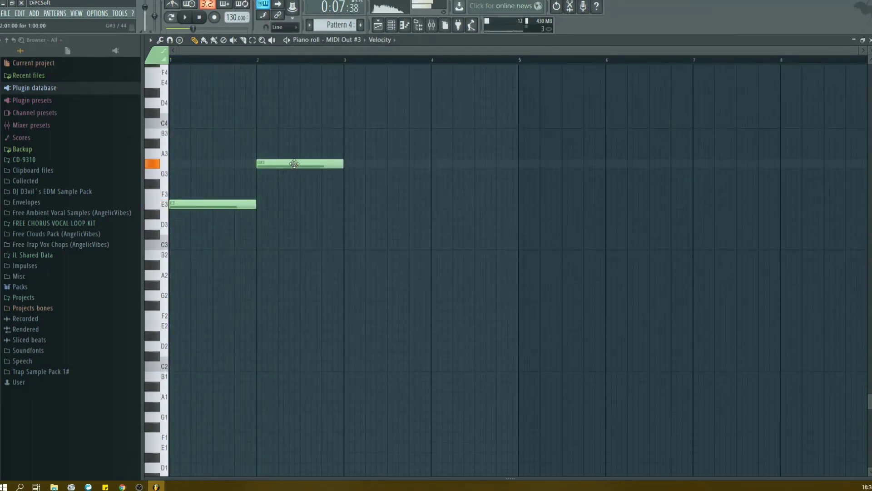
{"action": "key", "text": "space"}
{"action": "left_click_drag", "start_coordinate": [258, 166], "coordinate": [249, 177]}
{"action": "key", "text": "space"}
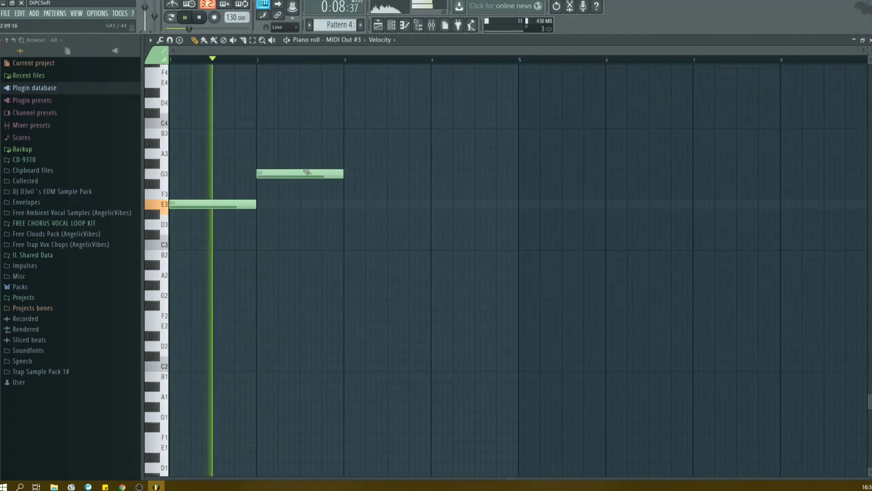
{"action": "key", "text": "space"}
{"action": "key", "text": "space"}
{"action": "scroll", "coordinate": [323, 166], "scroll_direction": "up", "scroll_amount": 3}
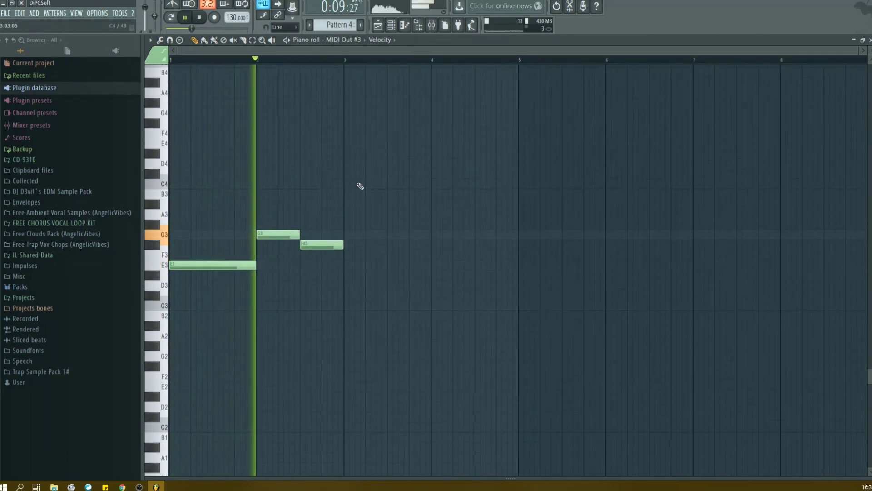
- Add a one-bar C3 note at bar 3 and a one-bar D3 note at bar 4, checking them in playback
{"action": "left_click", "coordinate": [359, 274]}
{"action": "key", "text": "space"}
{"action": "left_click_drag", "start_coordinate": [364, 292], "coordinate": [364, 298]}
{"action": "key", "text": "space"}
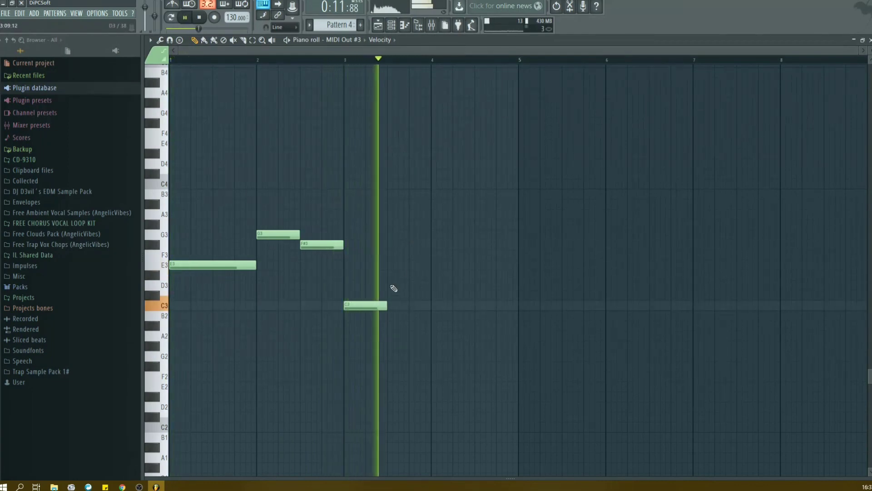
{"action": "left_click_drag", "start_coordinate": [387, 288], "coordinate": [431, 286]}
{"action": "key", "text": "space"}
{"action": "key", "text": "space"}
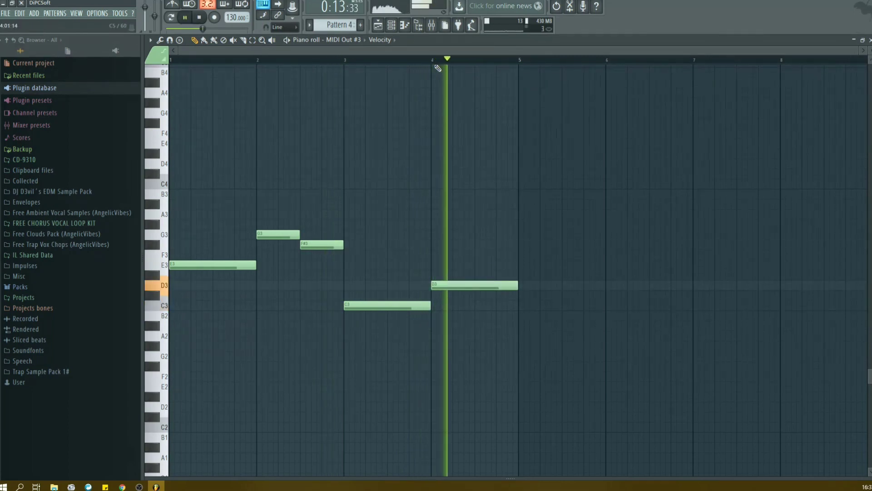
- Remove the D3 notes around bar 4 and redraw a single one-bar D3 at bar 4
{"action": "key", "text": "space"}
{"action": "left_click_drag", "start_coordinate": [473, 292], "coordinate": [469, 278]}
{"action": "right_click", "coordinate": [479, 286]}
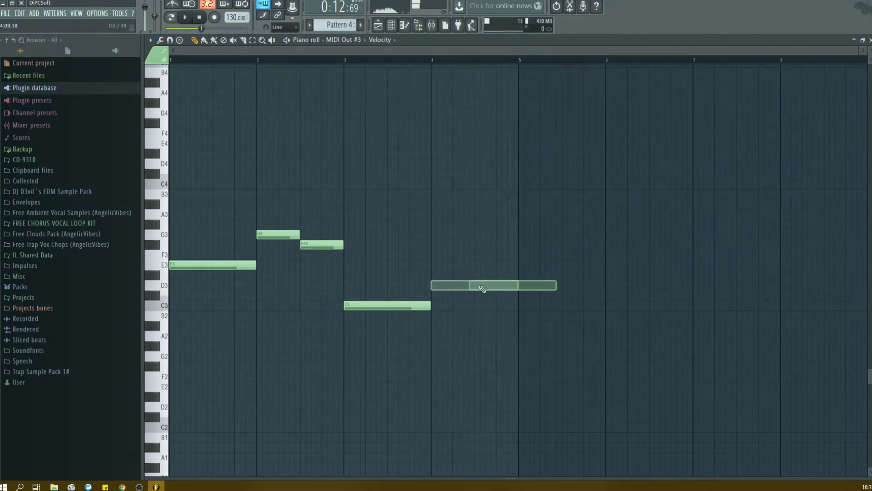
{"action": "key", "text": "space"}
{"action": "key", "text": "space"}
{"action": "mouse_move", "coordinate": [434, 273]}
{"action": "left_mouse_down"}
{"action": "mouse_move", "coordinate": [429, 253]}
{"action": "mouse_move", "coordinate": [431, 287]}
{"action": "left_mouse_up"}
- Play the Pattern 4 melody back repeatedly to judge how it fits with the chords
{"action": "key", "text": "space"}
{"action": "key", "text": "space"}
{"action": "key", "text": "space"}
{"action": "key", "text": "space"}
{"action": "key", "text": "space"}
{"action": "key", "text": "space"}
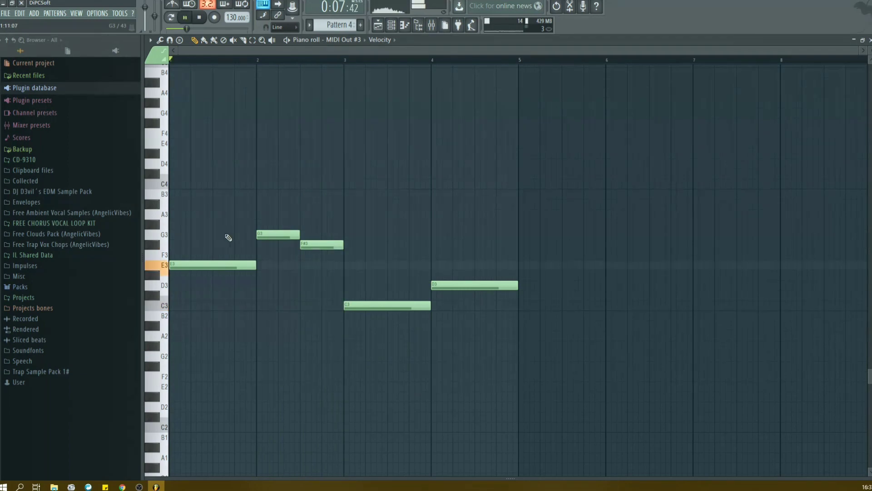
{"action": "key", "text": "space"}
{"action": "mouse_move", "coordinate": [205, 262]}
{"action": "left_mouse_down"}
{"action": "mouse_move", "coordinate": [208, 181]}
{"action": "mouse_move", "coordinate": [212, 278]}
{"action": "mouse_move", "coordinate": [210, 261]}
{"action": "left_mouse_up"}
{"action": "key", "text": "space"}
{"action": "key", "text": "space"}
{"action": "key", "text": "space"}
{"action": "key", "text": "space"}
{"action": "key", "text": "space"}
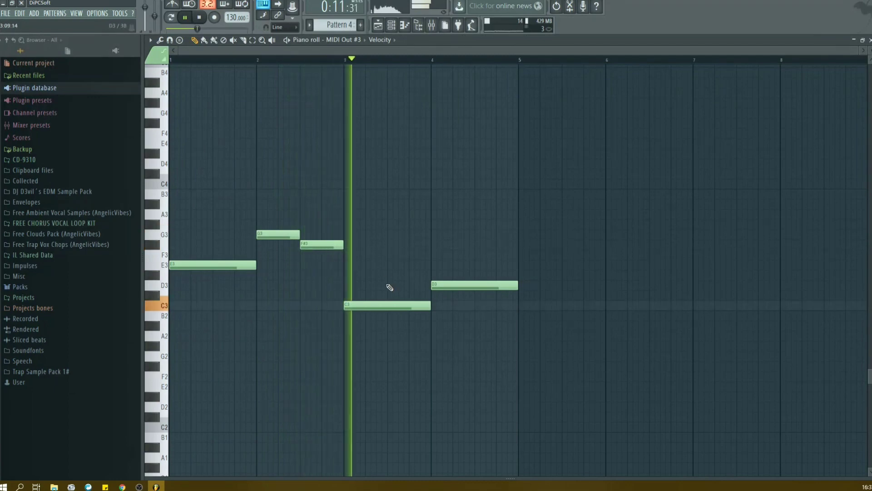
- Raise the bar 3 note to C4 and replace the bar 4 D3 with a one-bar B3, checking the melody in playback
{"action": "key", "text": "space"}
{"action": "left_click_drag", "start_coordinate": [386, 302], "coordinate": [376, 184]}
{"action": "key", "text": "space"}
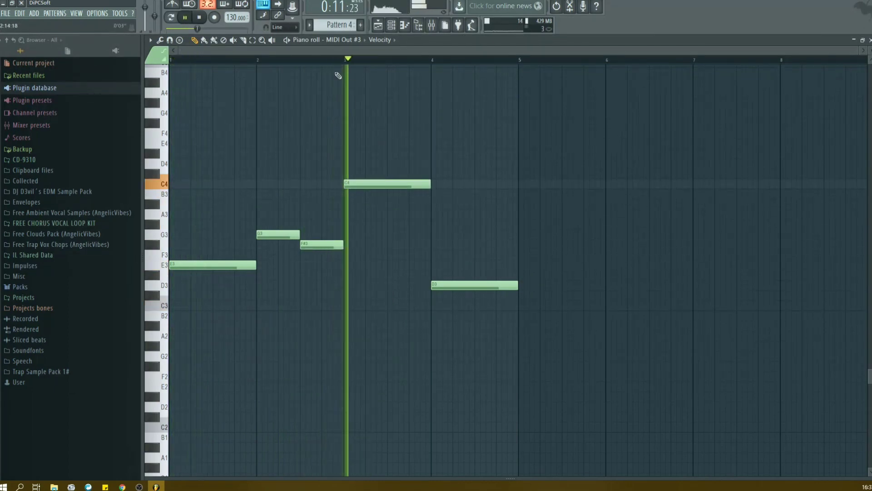
{"action": "left_click", "coordinate": [435, 195]}
{"action": "right_click", "coordinate": [498, 286]}
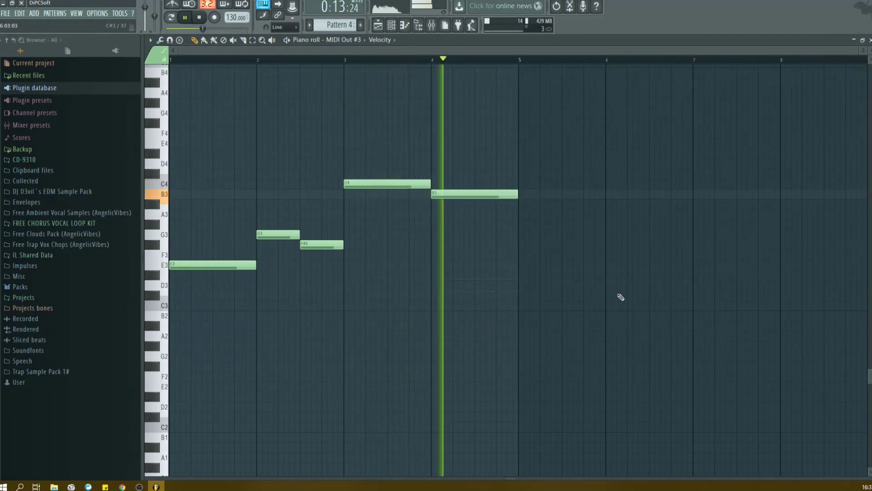
{"action": "key", "text": "space"}
- Duplicate the whole Pattern 4 melody one octave higher, starting on E4, and play it back
{"action": "left_click_drag", "start_coordinate": [599, 129], "coordinate": [207, 324]}
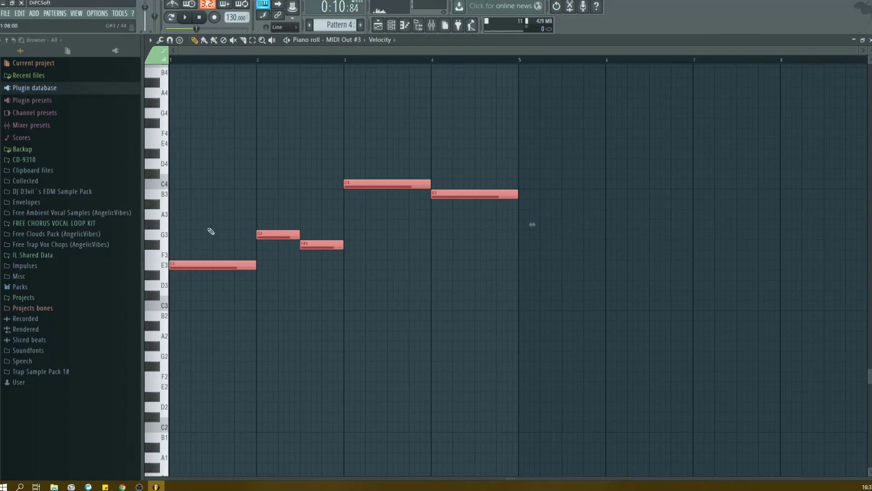
{"action": "left_click_drag", "start_coordinate": [184, 263], "coordinate": [184, 137]}
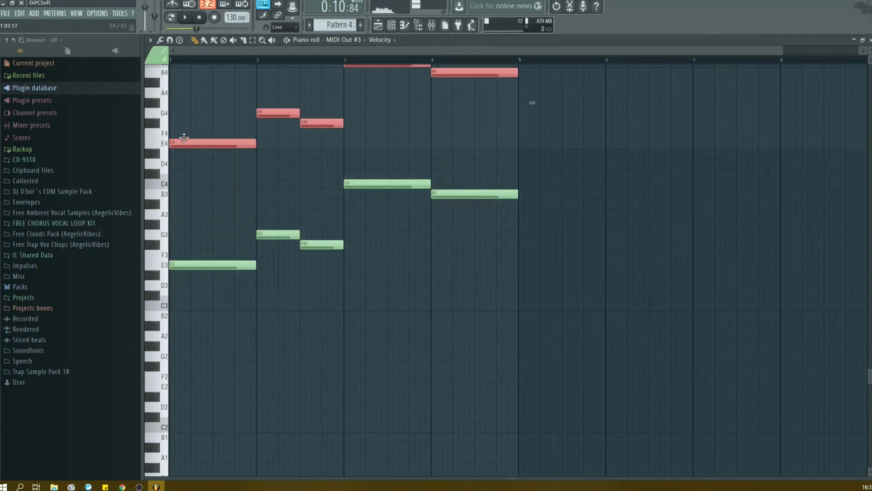
{"action": "key", "text": "space"}
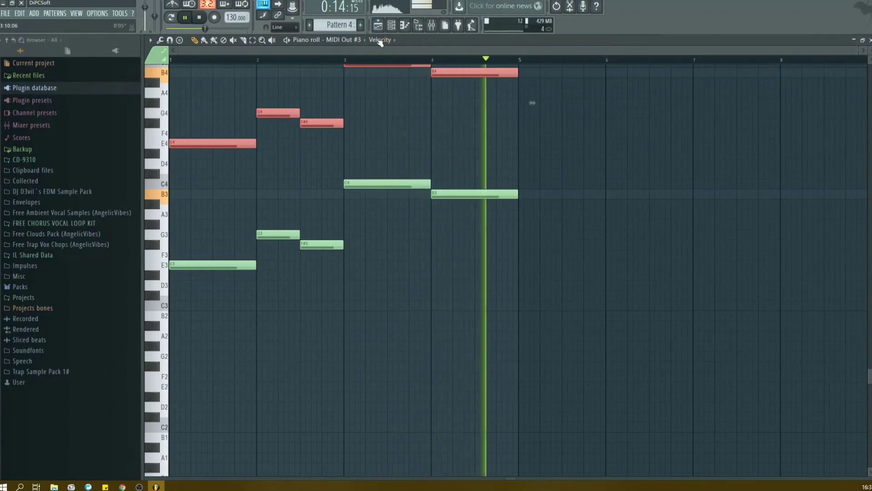
- Arrange Pattern 4 on Track 3 of the playlist as four-bar clips at bars 5, 9 and 13
{"action": "left_click", "coordinate": [378, 26]}
{"action": "key", "text": "space"}
{"action": "mouse_move", "coordinate": [532, 208]}
{"action": "left_mouse_down"}
{"action": "mouse_move", "coordinate": [372, 208]}
{"action": "mouse_move", "coordinate": [402, 206]}
{"action": "mouse_move", "coordinate": [391, 207]}
{"action": "left_mouse_up"}
{"action": "left_click_drag", "start_coordinate": [491, 204], "coordinate": [471, 205]}
- Play the arrangement from bar 9, stop it, and turn the muted tracks, including Track 2, back on
{"action": "key", "text": "space"}
{"action": "left_click", "coordinate": [364, 60]}
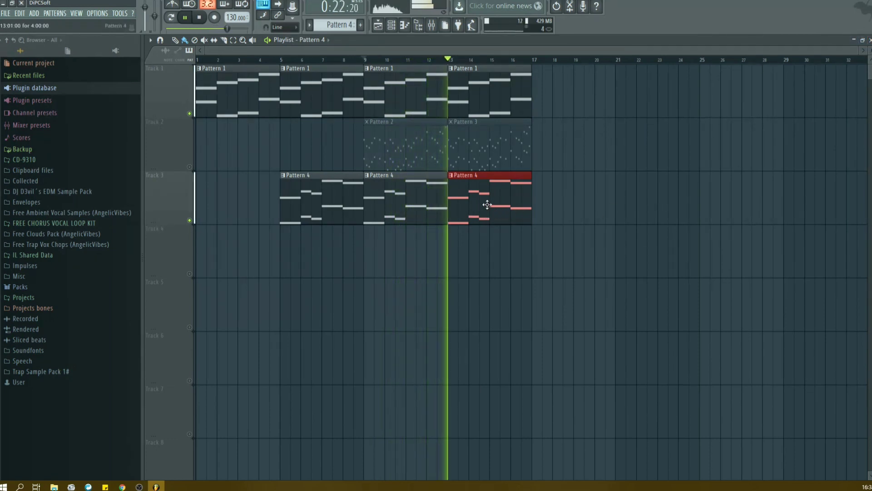
{"action": "key", "text": "space"}
{"action": "left_click", "coordinate": [354, 60]}
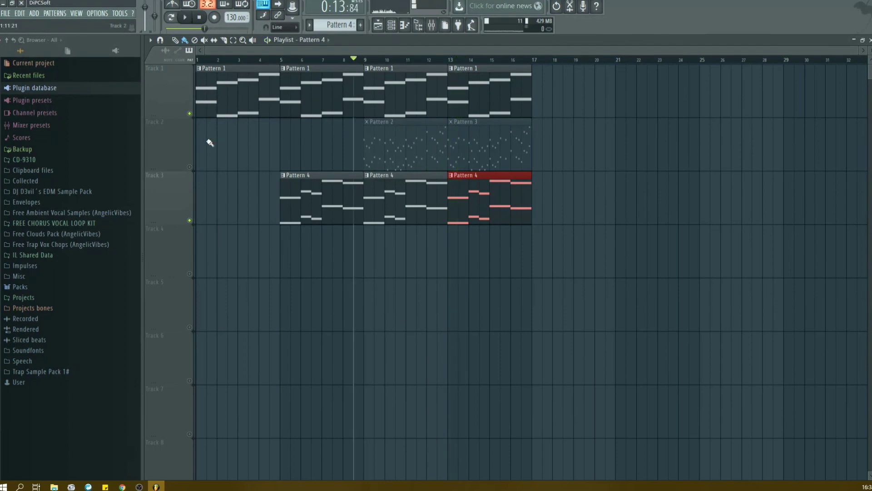
{"action": "left_click", "coordinate": [190, 167]}
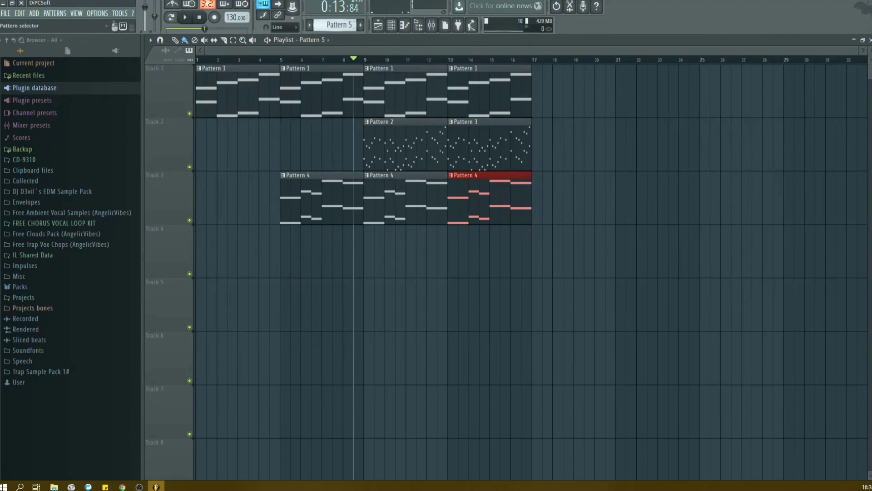
- Add an empty Pattern 5 clip on Track 4 from bar 1 to bar 17 and return the playhead to the start
{"action": "left_click", "coordinate": [297, 240]}
{"action": "left_click_drag", "start_coordinate": [275, 251], "coordinate": [511, 251]}
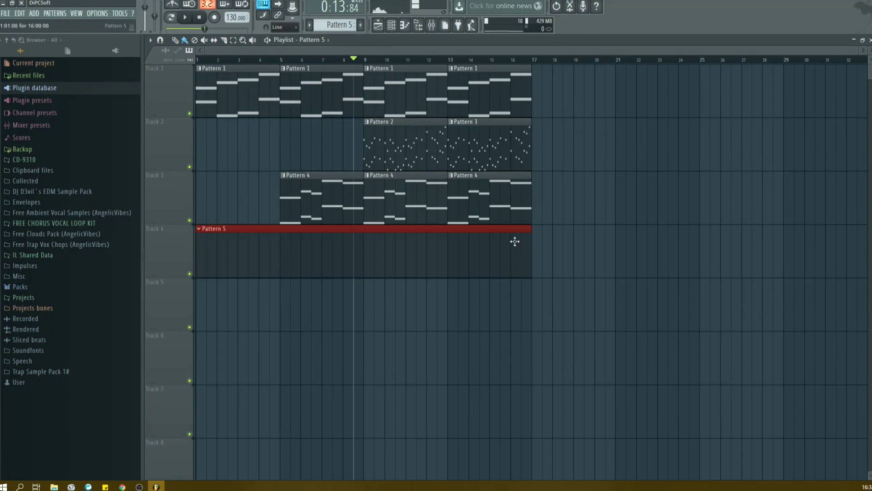
{"action": "key", "text": "space"}
- Close the empty MIDI Out #3 piano roll and open the MIDI Out #4 channel window
{"action": "key", "text": "F7"}
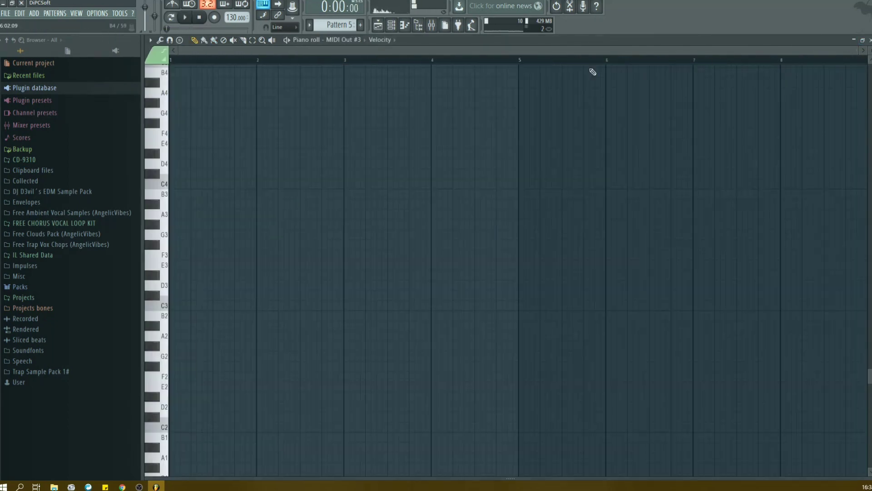
{"action": "left_click", "coordinate": [870, 40]}
{"action": "left_click", "coordinate": [201, 174]}
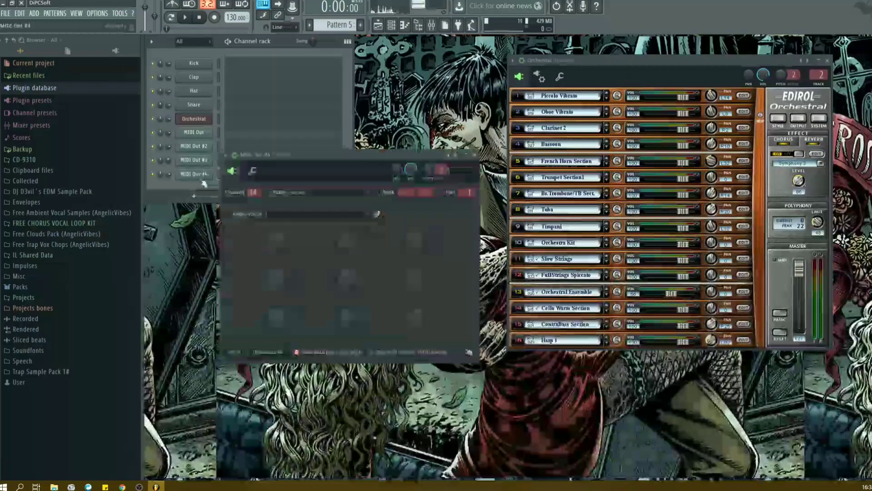
- Set Orchestral part 14, used by MIDI Out #4, to the Viola Section /Vsw tone and test it with a few notes
{"action": "left_click", "coordinate": [205, 136]}
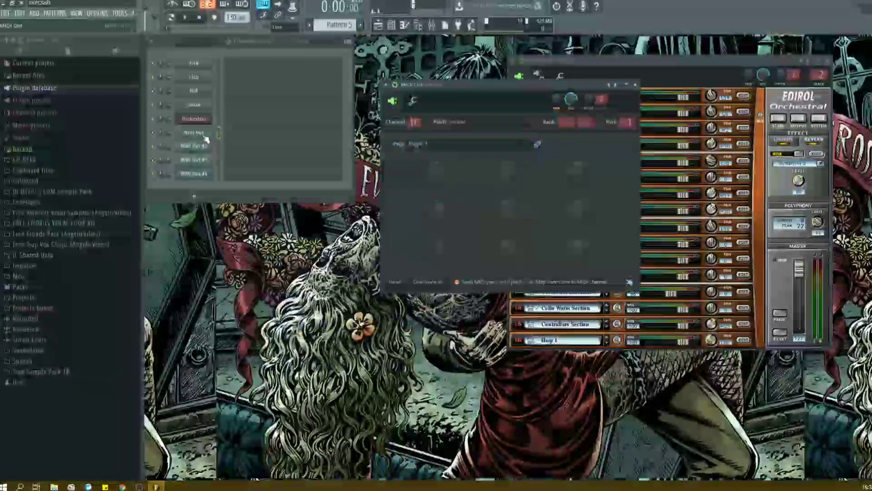
{"action": "left_click", "coordinate": [207, 178]}
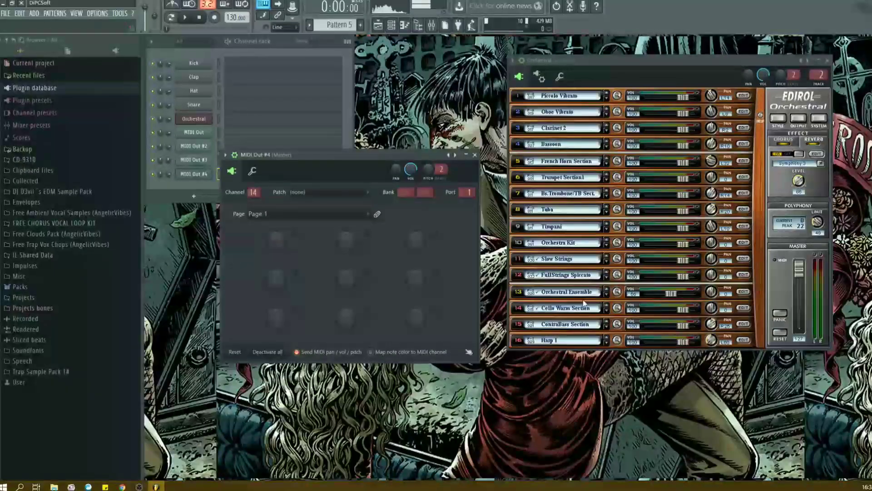
{"action": "left_click", "coordinate": [617, 308]}
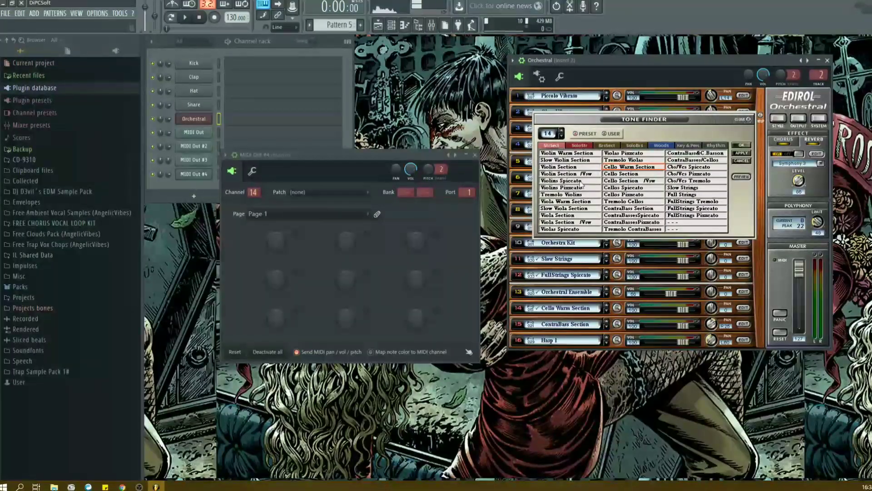
{"action": "left_click", "coordinate": [574, 222]}
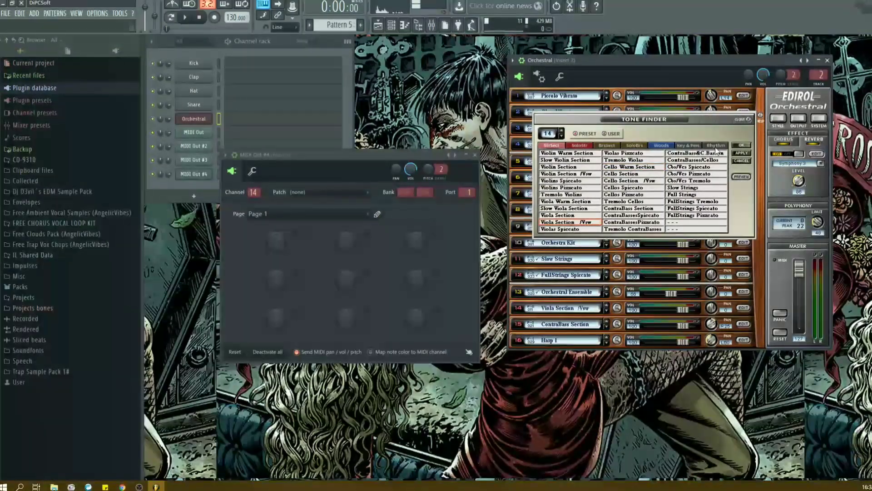
{"action": "left_click", "coordinate": [741, 146]}
{"action": "left_click_drag", "start_coordinate": [429, 152], "coordinate": [444, 161]}
{"action": "key", "text": "b"}
{"action": "key", "text": "x"}
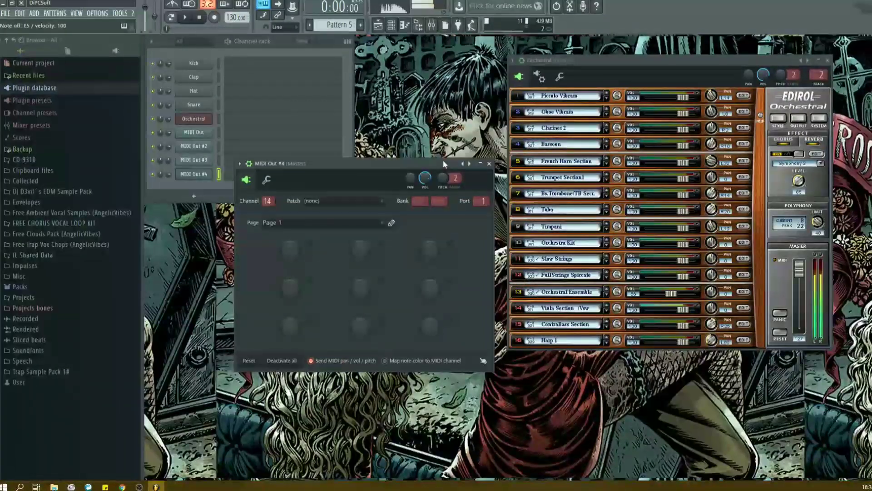
- Close the MIDI Out #4 and Orchestral windows and check the playback position
{"action": "left_click", "coordinate": [488, 163]}
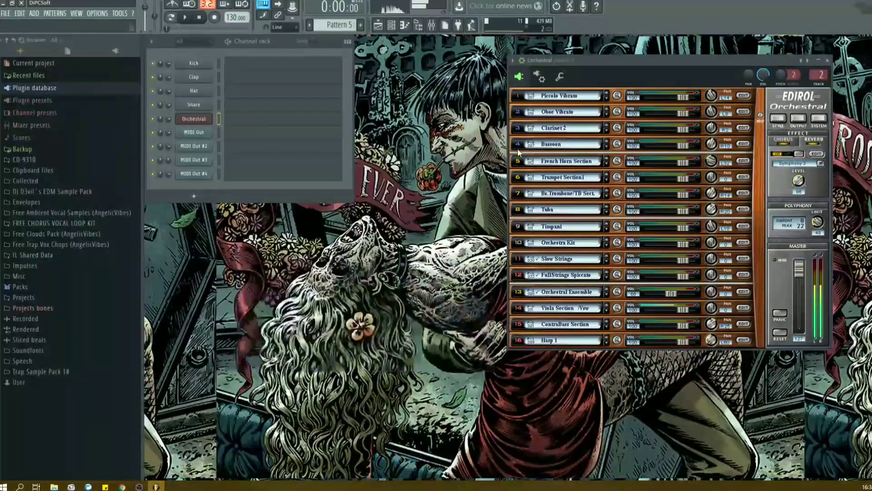
{"action": "left_click", "coordinate": [831, 62]}
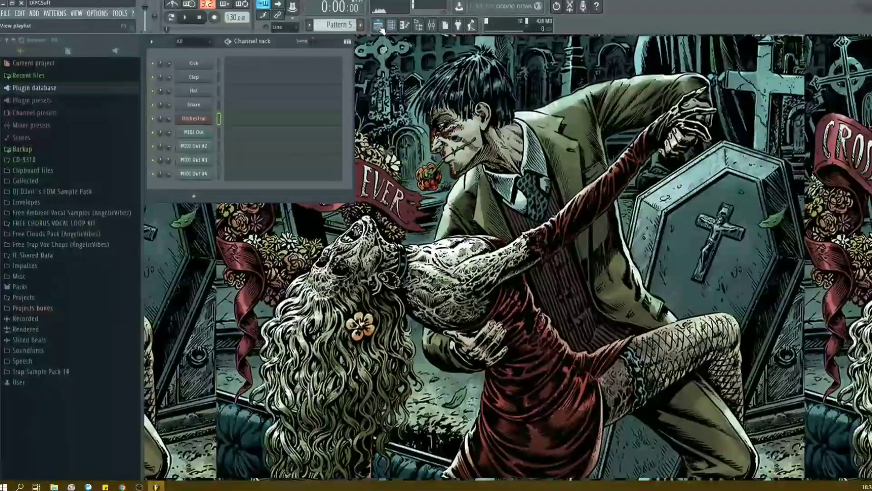
{"action": "left_click", "coordinate": [378, 26]}
{"action": "key", "text": "space"}
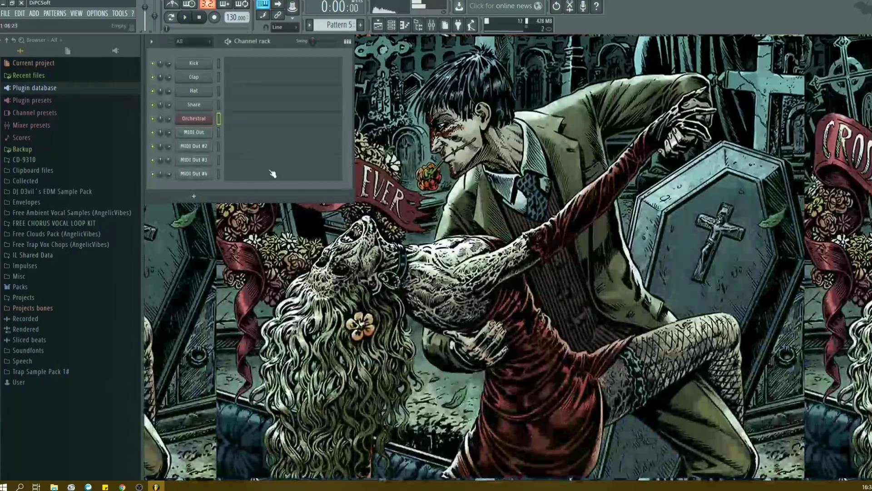
- Place a one-bar B5 note at bar 1 in the MIDI Out #4 piano roll and play it
{"action": "left_click", "coordinate": [272, 172]}
{"action": "left_click", "coordinate": [176, 135]}
{"action": "left_click_drag", "start_coordinate": [176, 135], "coordinate": [165, 155]}
{"action": "key", "text": "space"}
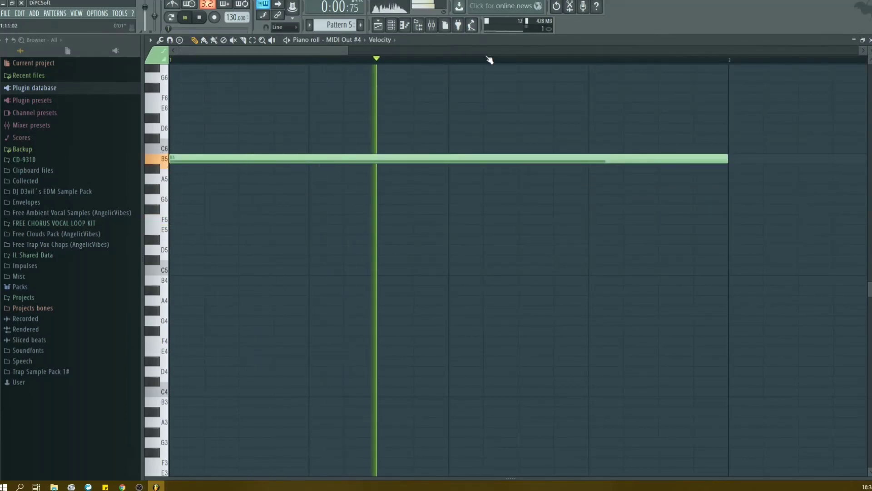
- Replay the opening B5 note with the other parts, checking MIDI Out #4 in the channel rack
{"action": "scroll", "coordinate": [487, 55], "scroll_direction": "down", "scroll_amount": 6}
{"action": "key", "text": "space"}
{"action": "left_click", "coordinate": [394, 26]}
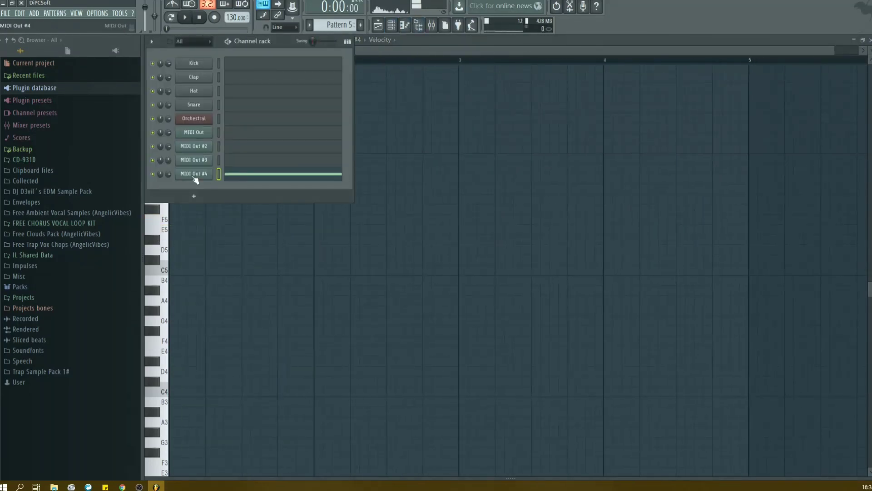
{"action": "key", "text": "space"}
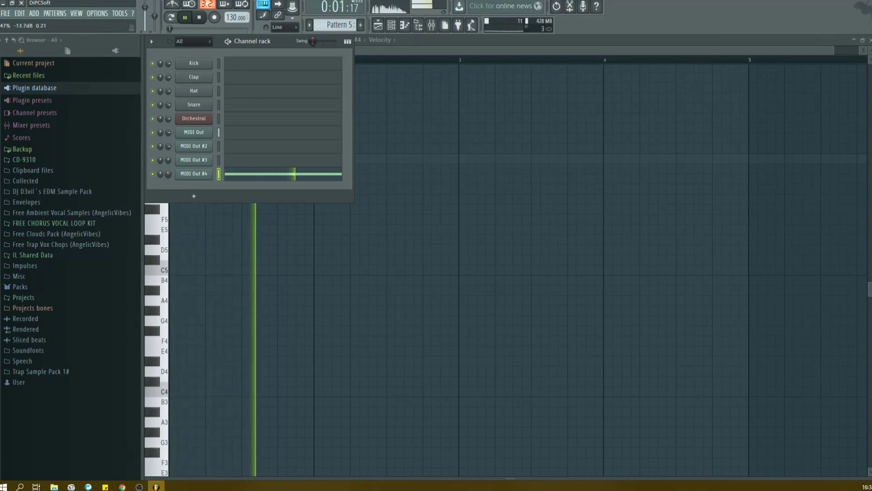
{"action": "key", "text": "F6"}
{"action": "key", "text": "space"}
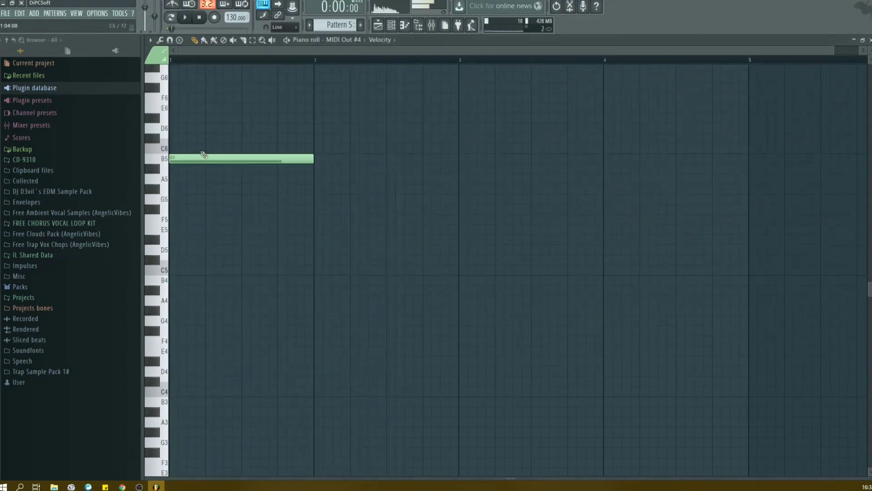
{"action": "key", "text": "space"}
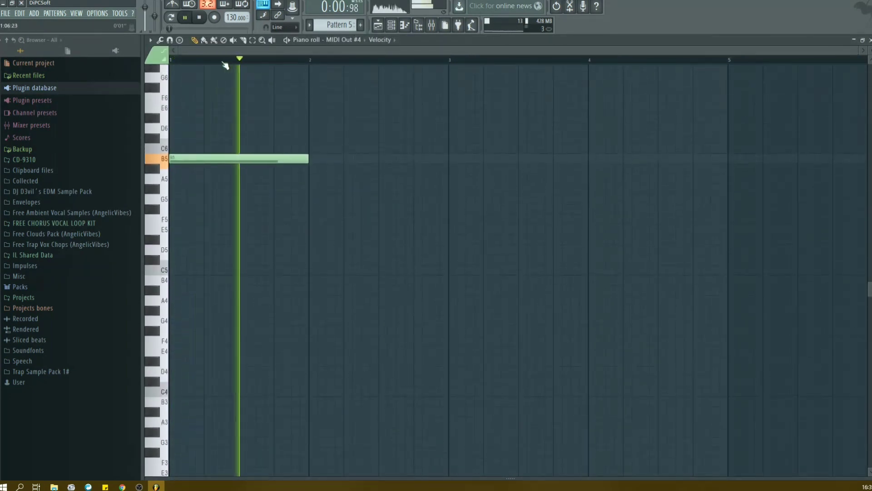
- Try the opening note on A5 and remove it
{"action": "left_click_drag", "start_coordinate": [291, 158], "coordinate": [290, 178]}
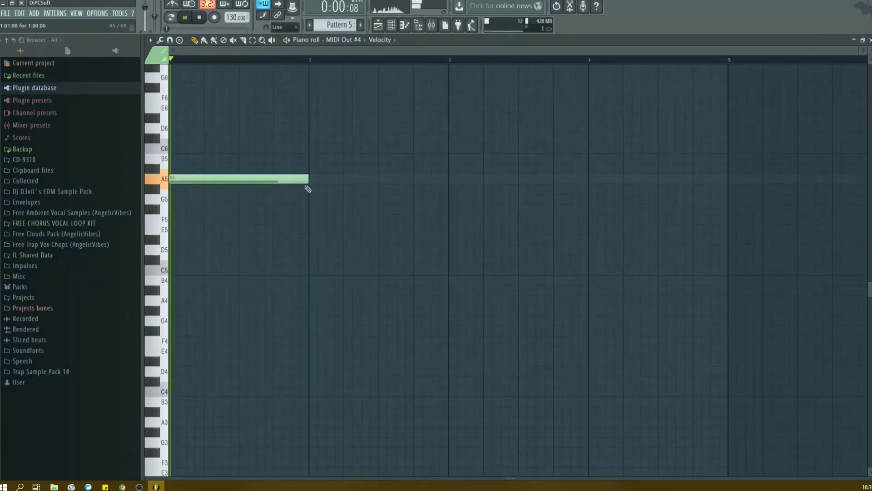
{"action": "right_click", "coordinate": [295, 181]}
{"action": "key", "text": "space"}
{"action": "key", "text": "space"}
- Start the melody with B5 across bar 1, half-bar E6 and G6 in bar 2, and a half-bar F#6 at bar 3
{"action": "left_click", "coordinate": [222, 159]}
{"action": "left_click", "coordinate": [311, 119]}
{"action": "key", "text": "space"}
{"action": "scroll", "coordinate": [300, 62], "scroll_direction": "down", "scroll_amount": 1}
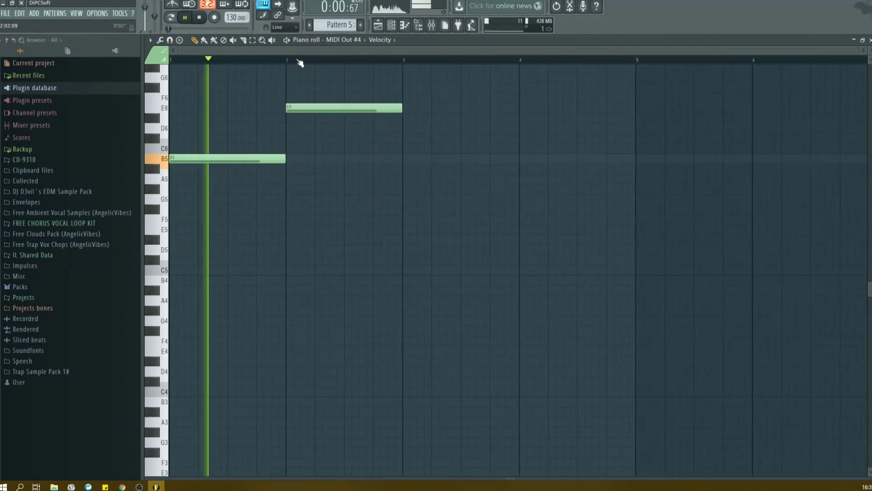
{"action": "scroll", "coordinate": [463, 169], "scroll_direction": "up", "scroll_amount": 2}
{"action": "key", "text": "space"}
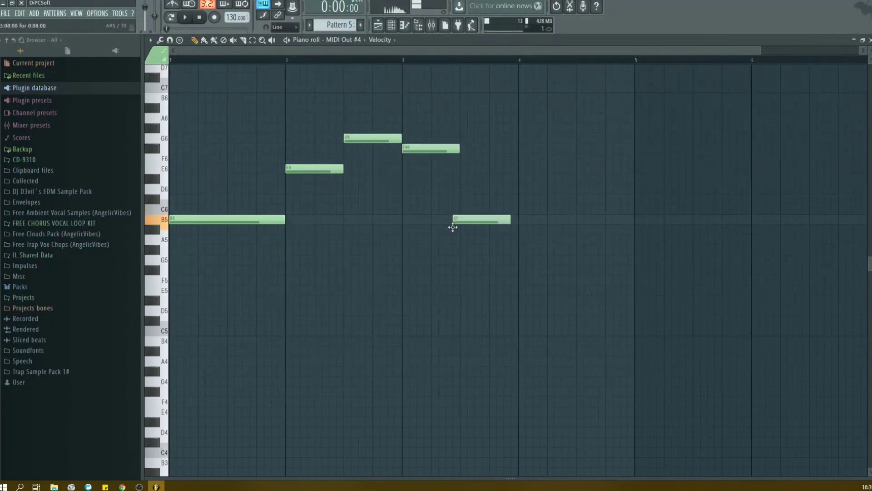
- Continue with half-bar notes: C6 in the second half of bar 3, E6 and G6 in bar 4, and B5 at bar 5
{"action": "scroll", "coordinate": [468, 208], "scroll_direction": "up", "scroll_amount": 4}
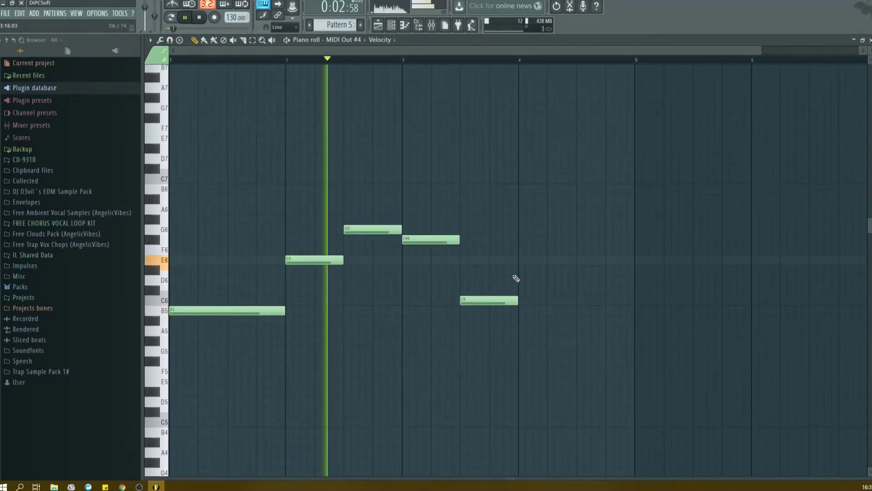
{"action": "scroll", "coordinate": [561, 272], "scroll_direction": "down", "scroll_amount": 1}
{"action": "scroll", "coordinate": [536, 269], "scroll_direction": "down", "scroll_amount": 2}
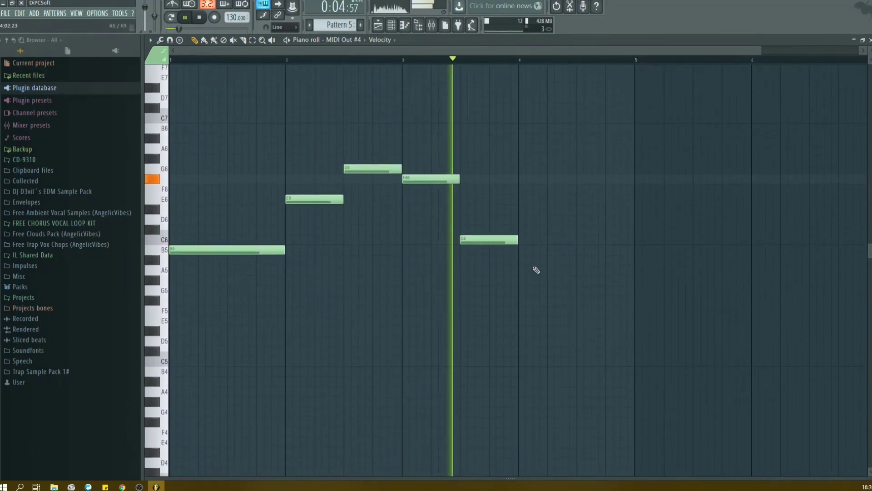
{"action": "left_click", "coordinate": [516, 198]}
{"action": "key", "text": "space"}
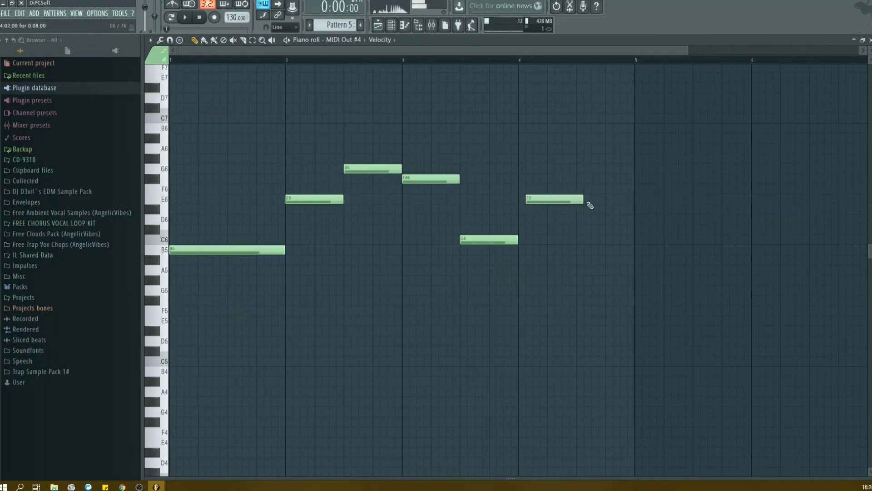
{"action": "key", "text": "space"}
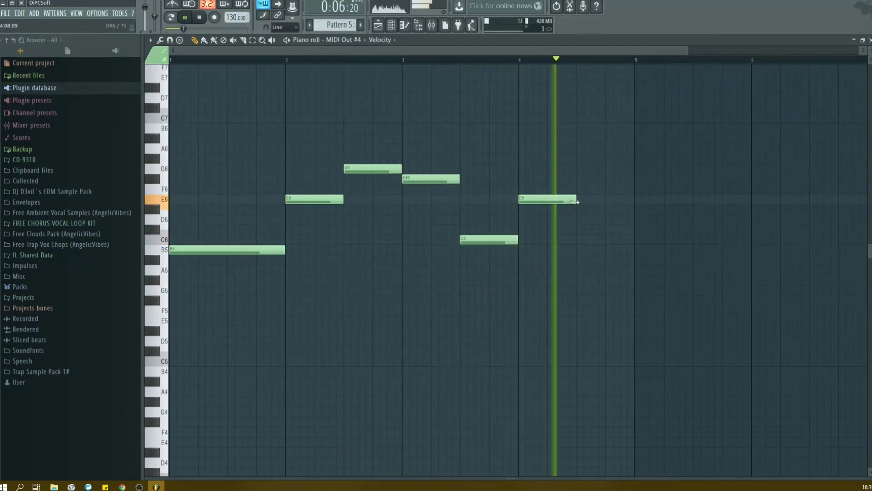
{"action": "left_click", "coordinate": [577, 168]}
{"action": "key", "text": "space"}
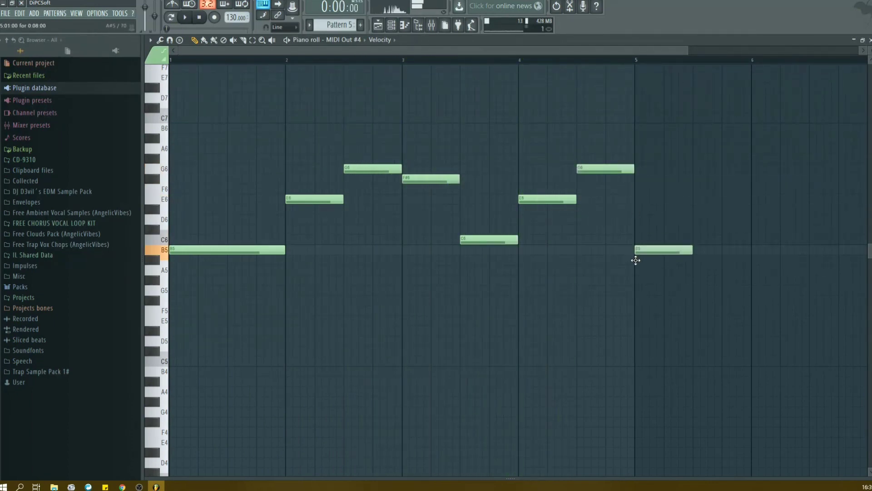
- Fill bar 1 with half-bar B5 and C6, and extend the melody from mid-bar 5 with C6, E6, G6 and B6
{"action": "key", "text": "space"}
{"action": "scroll", "coordinate": [522, 64], "scroll_direction": "down", "scroll_amount": 2}
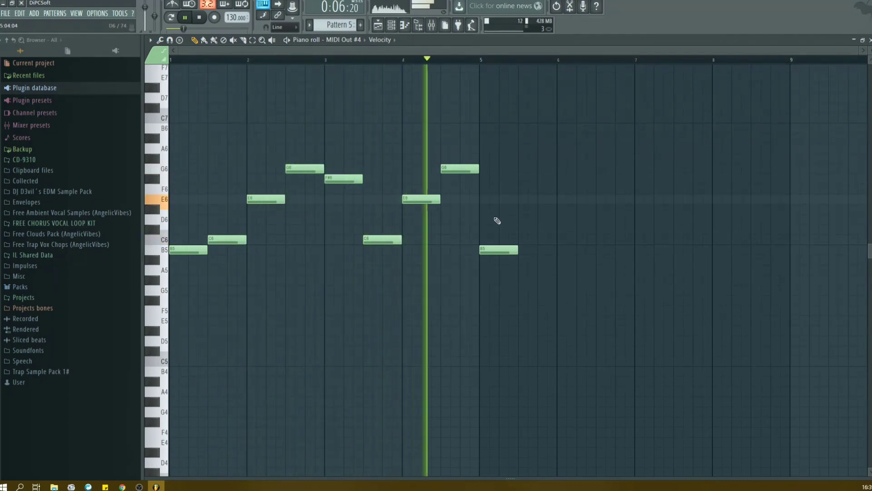
{"action": "key", "text": "space"}
{"action": "left_click", "coordinate": [521, 239]}
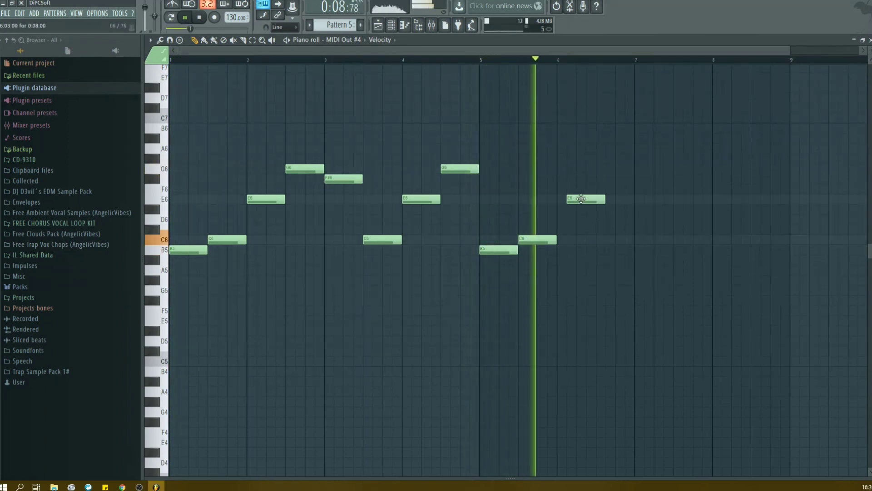
{"action": "left_click_drag", "start_coordinate": [582, 198], "coordinate": [572, 199]}
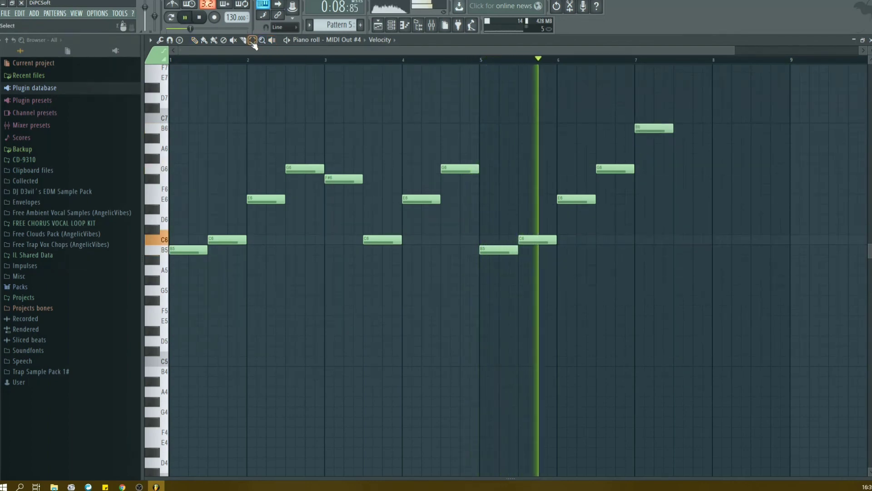
- Transpose the whole melody down one octave, play it back, and clear the selection
{"action": "key", "text": "ctrl+a"}
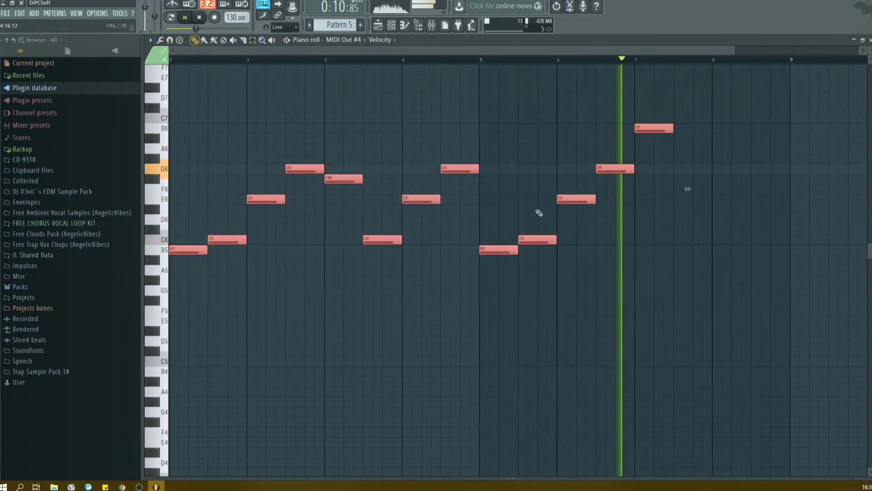
{"action": "key", "text": "space"}
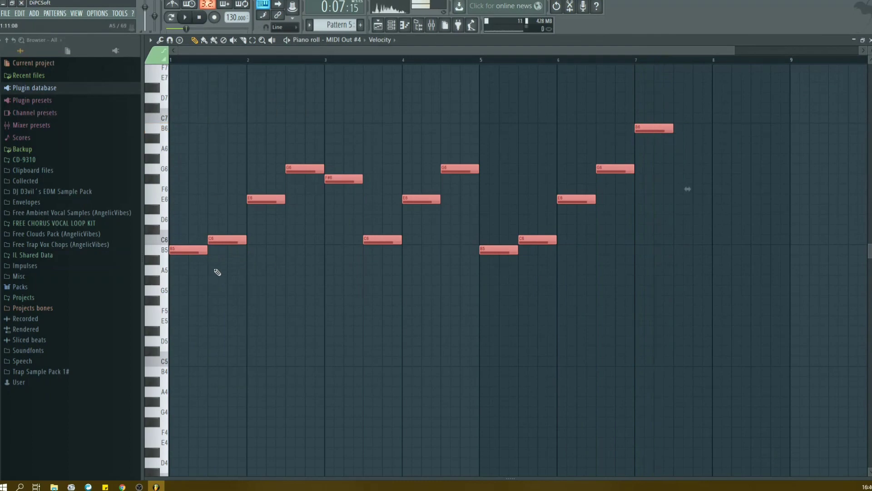
{"action": "left_click_drag", "start_coordinate": [184, 252], "coordinate": [181, 380]}
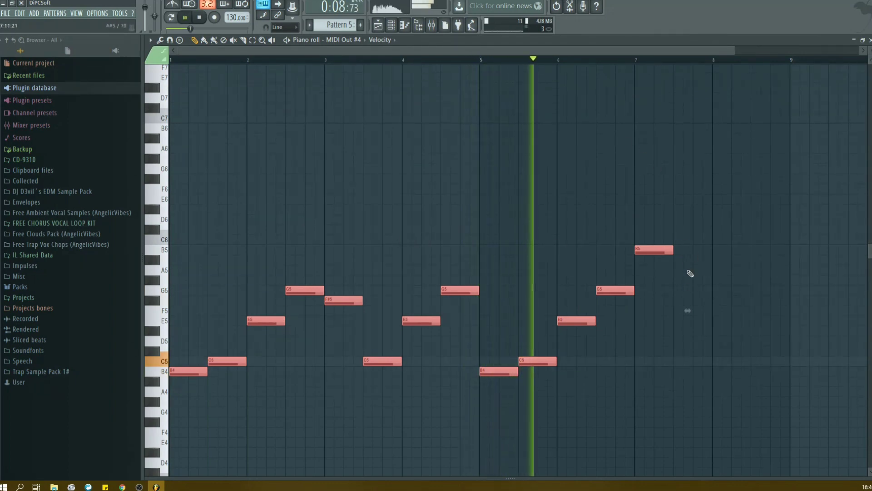
{"action": "left_click", "coordinate": [743, 268], "text": "ctrl"}
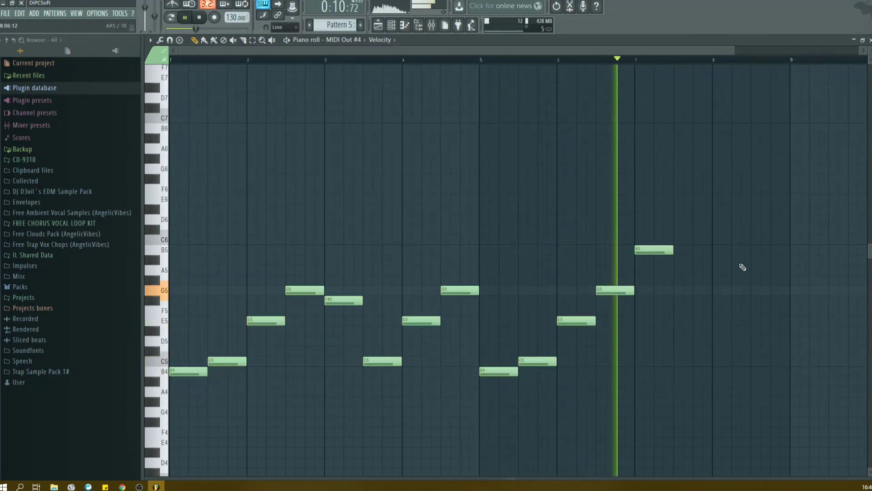
- Finish the melody with half-bar notes D6 in the second half of bar 7 and C6 and B5 in bar 8
{"action": "left_click", "coordinate": [684, 221]}
{"action": "key", "text": "space"}
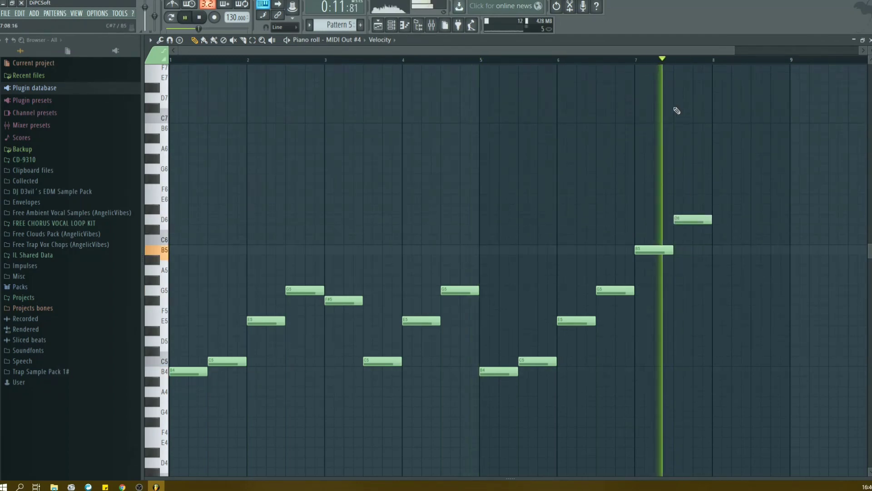
{"action": "left_click", "coordinate": [726, 241]}
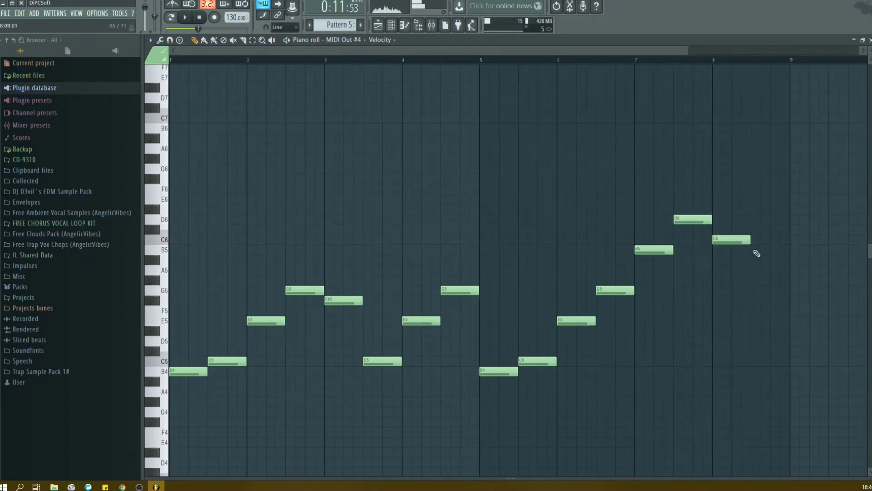
- Copy the complete melody one octave higher so both octaves play together, and clear the selection
{"action": "left_click_drag", "start_coordinate": [783, 133], "coordinate": [133, 433]}
{"action": "key", "text": "ctrl+v"}
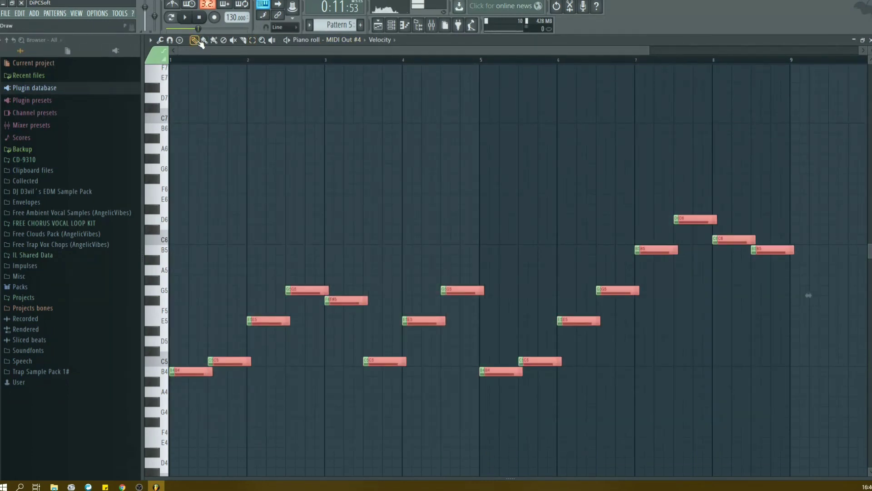
{"action": "left_click_drag", "start_coordinate": [191, 368], "coordinate": [159, 244]}
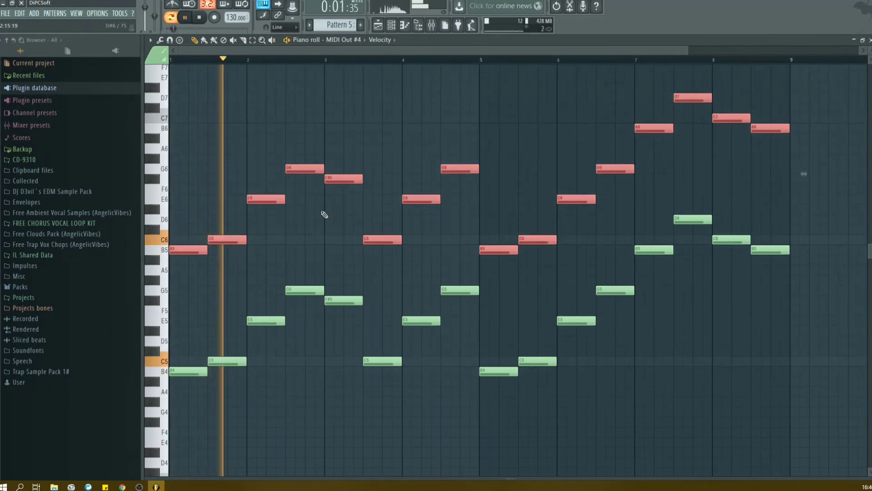
{"action": "left_click", "coordinate": [351, 216]}
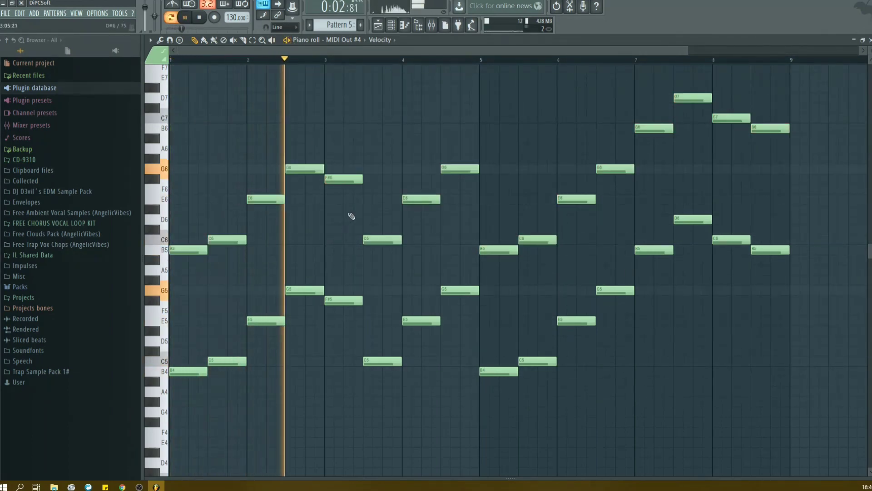
- Rework the lower voice with half-bar A5 and F#5 in bar 3 and A5 in bar 4's second half, removing the notes they replace
{"action": "right_click", "coordinate": [350, 301]}
{"action": "key", "text": "space"}
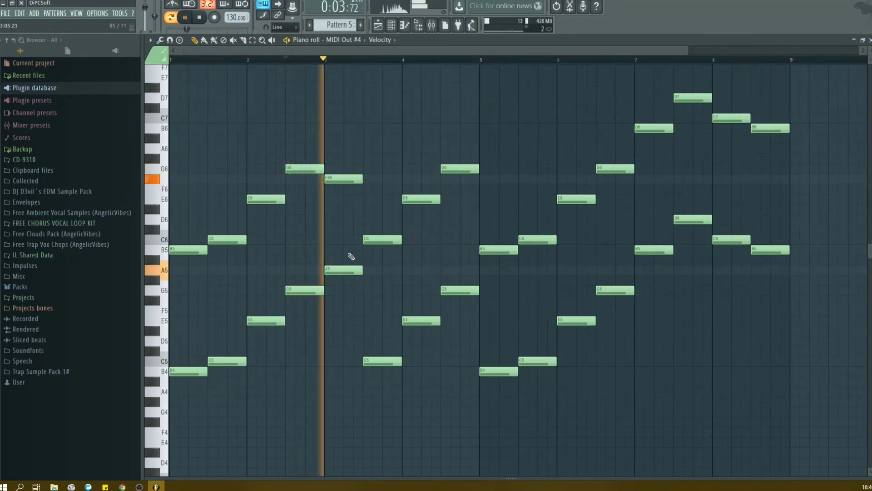
{"action": "left_click", "coordinate": [364, 293]}
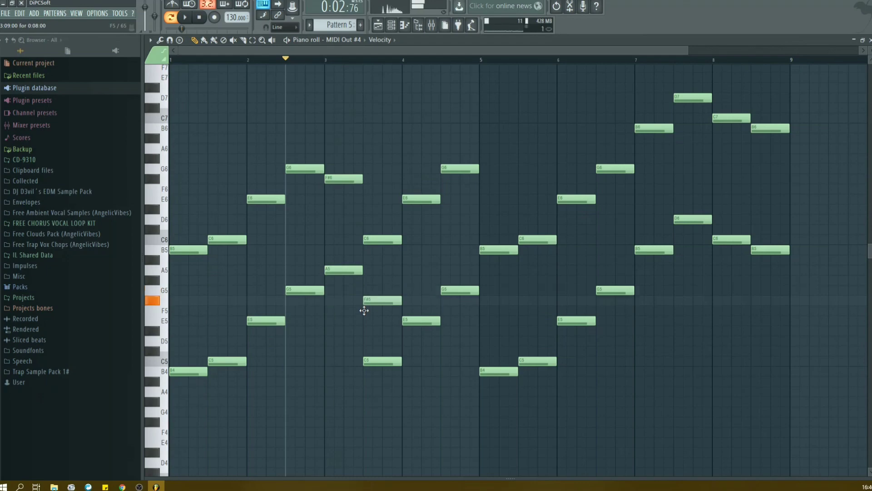
{"action": "right_click", "coordinate": [414, 320]}
{"action": "key", "text": "space"}
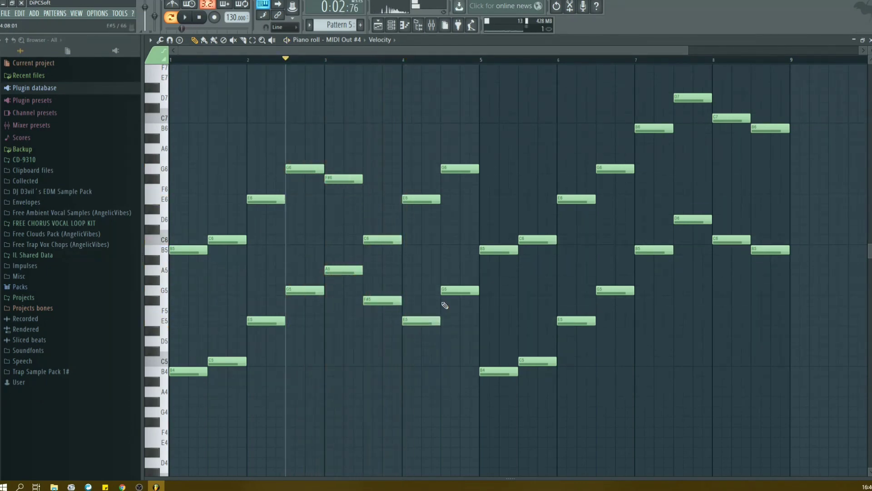
{"action": "key", "text": "space"}
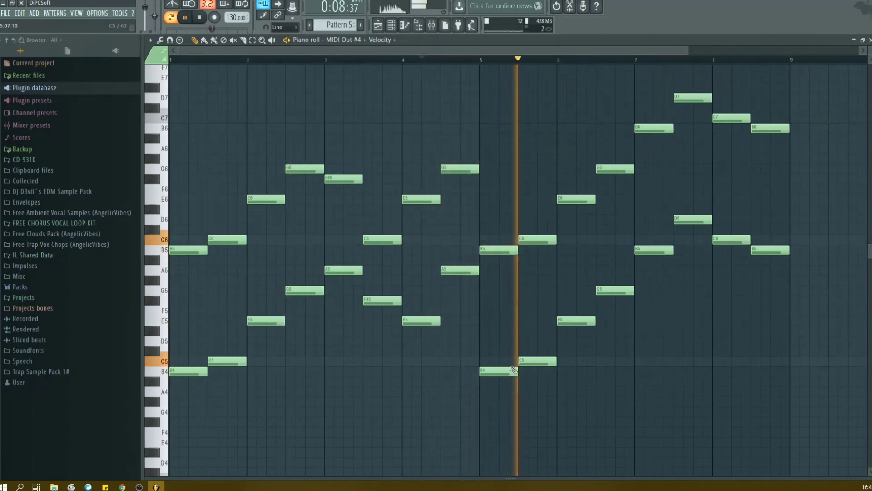
- Raise the lower voice's note opening bar 5 to E5, delete its remaining bar 5 and 6 notes, and lengthen E5 to one full bar
{"action": "key", "text": "space"}
{"action": "left_click_drag", "start_coordinate": [483, 372], "coordinate": [473, 330]}
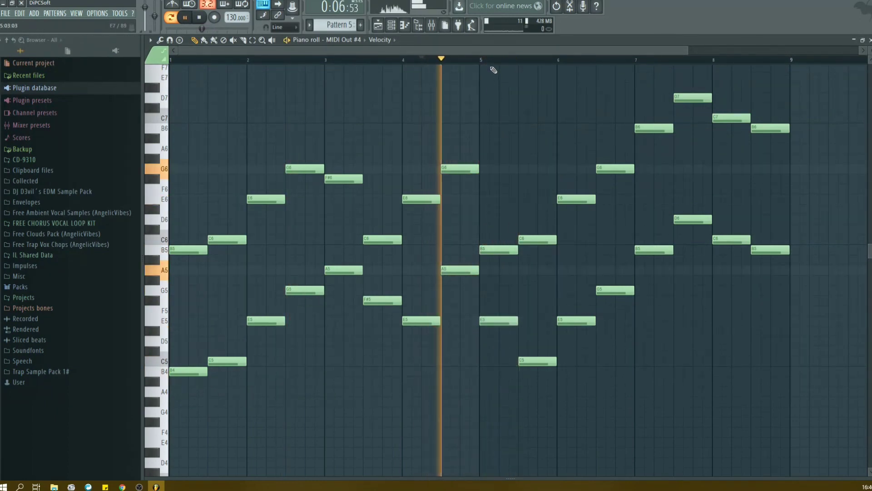
{"action": "key", "text": "space"}
{"action": "left_click_drag", "start_coordinate": [535, 361], "coordinate": [534, 303]}
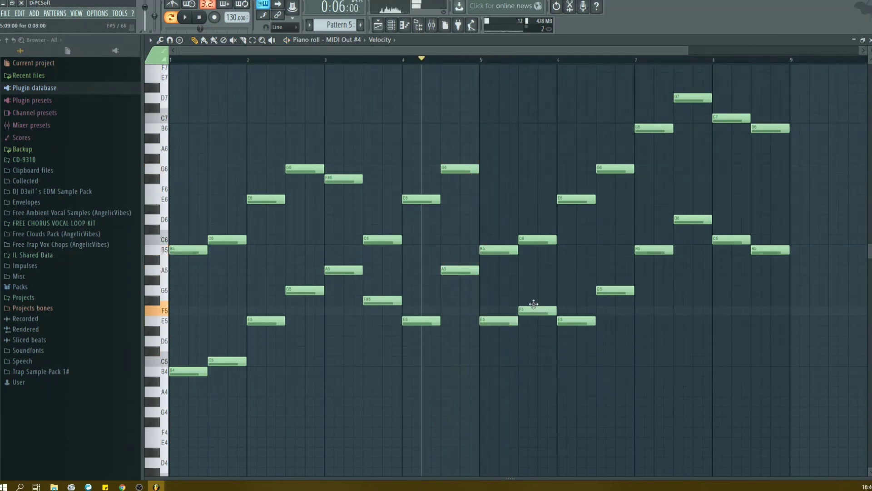
{"action": "key", "text": "space"}
{"action": "right_click", "coordinate": [536, 341]}
{"action": "right_click", "coordinate": [577, 321]}
{"action": "right_click", "coordinate": [617, 291]}
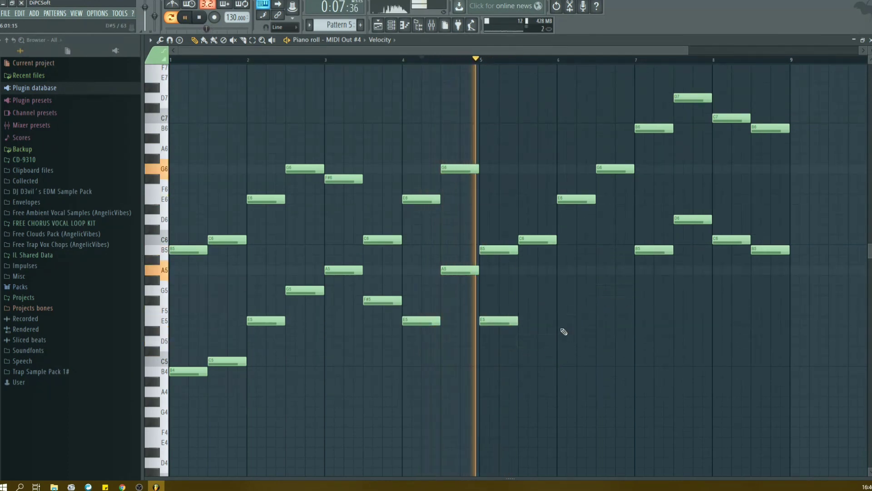
{"action": "key", "text": "space"}
{"action": "left_click_drag", "start_coordinate": [518, 320], "coordinate": [564, 320]}
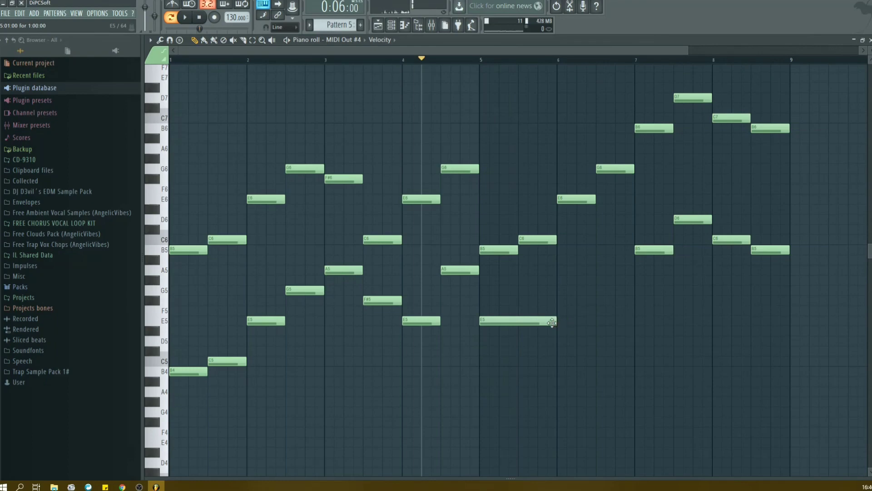
- Add full-bar notes F#5 in bar 6 and D5 in bar 7 as the lower voice, deleting bar 7's B5 and D6, and audition them
{"action": "key", "text": "space"}
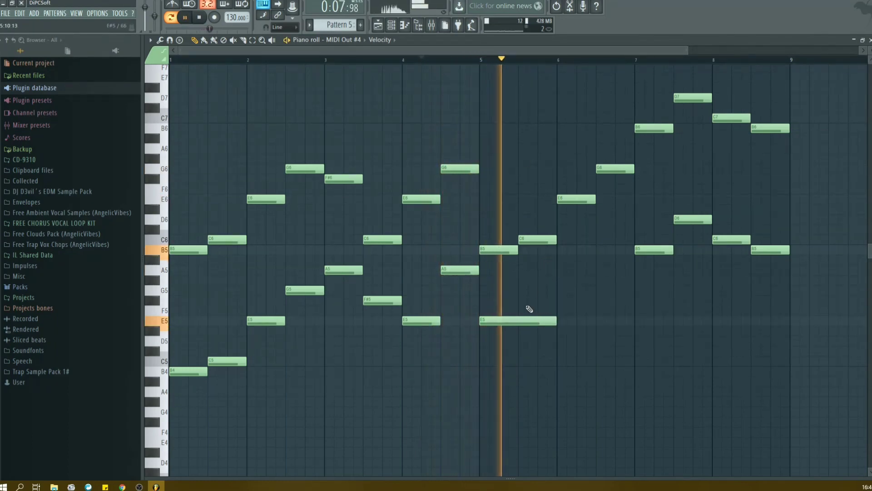
{"action": "left_click", "coordinate": [558, 300]}
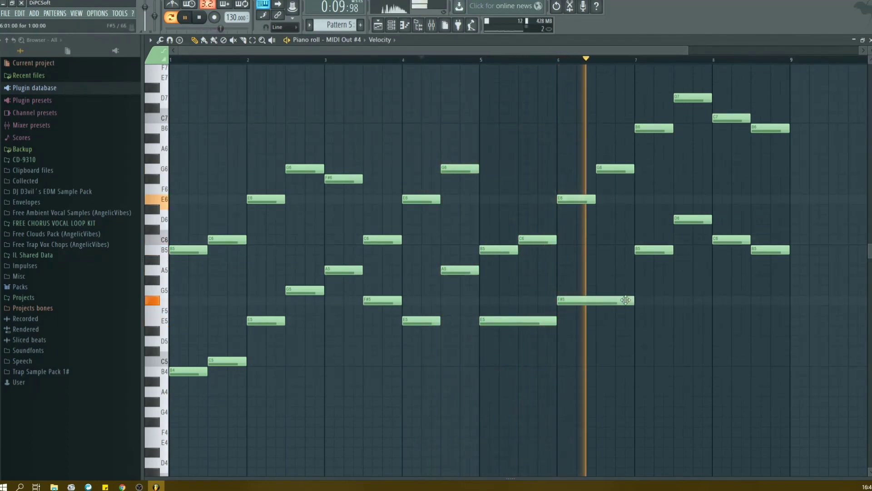
{"action": "left_click", "coordinate": [637, 331]}
{"action": "right_click", "coordinate": [663, 249]}
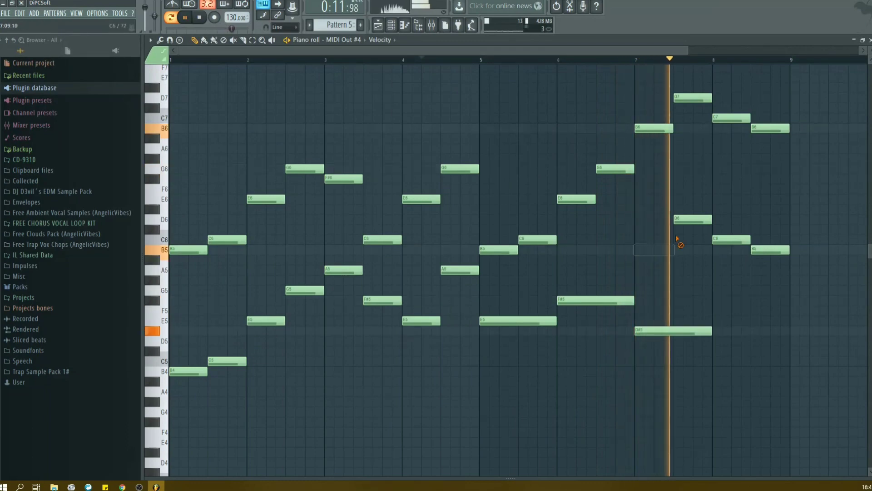
{"action": "right_click", "coordinate": [679, 220]}
{"action": "key", "text": "space"}
{"action": "key", "text": "space"}
{"action": "left_click_drag", "start_coordinate": [666, 332], "coordinate": [664, 343]}
{"action": "left_click", "coordinate": [629, 61]}
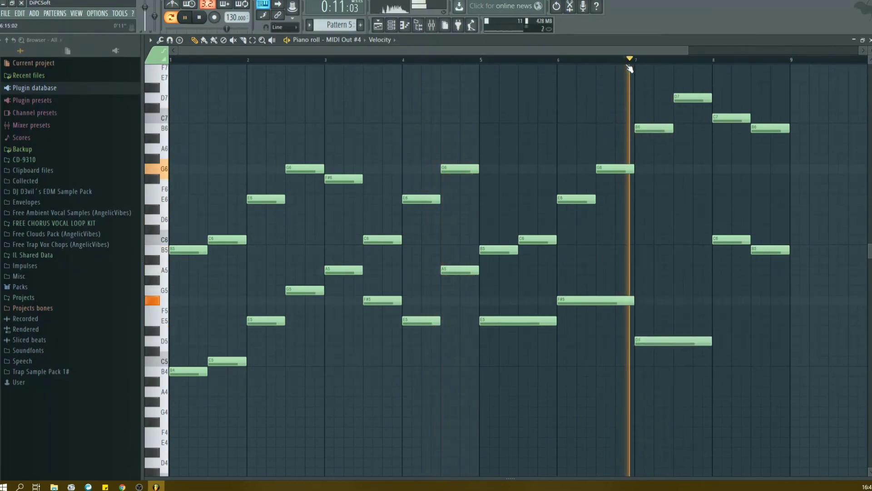
{"action": "key", "text": "space"}
- End the lower voice with a full-bar C5 in bar 8 and delete the half-bar C6 and B5 it replaces
{"action": "left_click", "coordinate": [715, 353]}
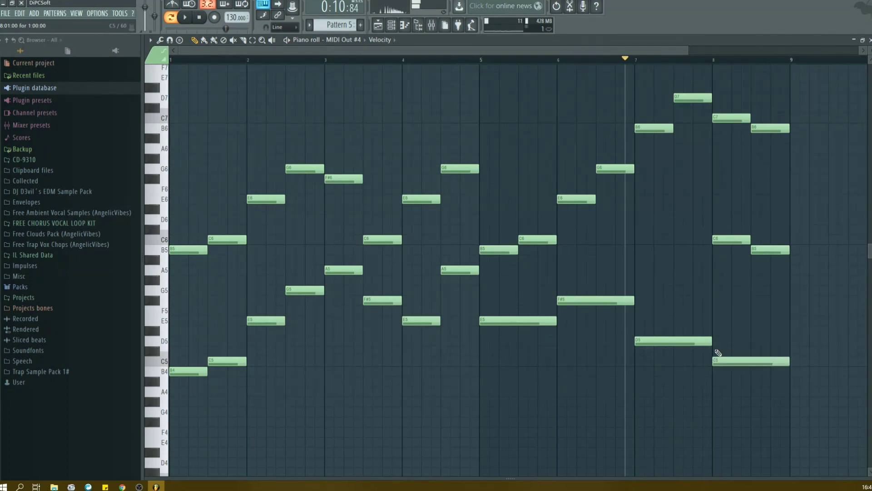
{"action": "key", "text": "space"}
{"action": "right_click", "coordinate": [731, 240]}
{"action": "right_click", "coordinate": [772, 250]}
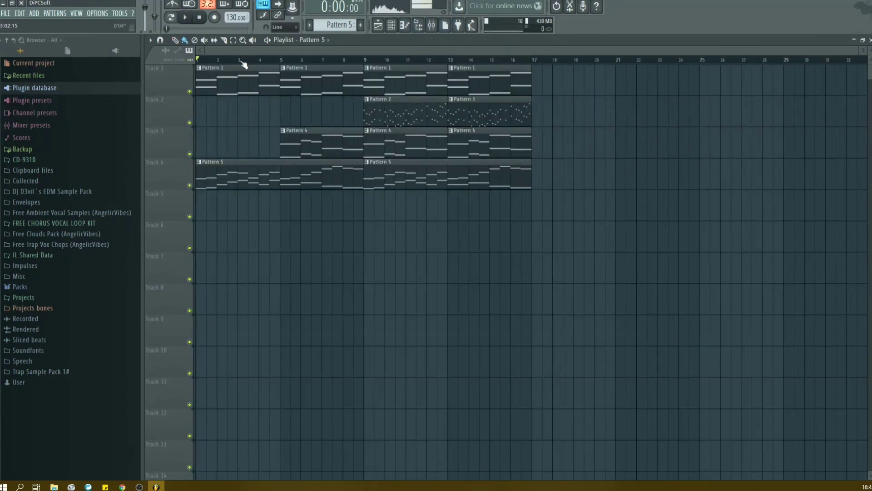
- Play the whole arrangement from the start of the playlist to hear Pattern 5 with the other layers
{"action": "scroll", "coordinate": [241, 62], "scroll_direction": "up", "scroll_amount": 1}
{"action": "scroll", "coordinate": [242, 61], "scroll_direction": "down", "scroll_amount": 1}
{"action": "left_click_drag", "start_coordinate": [319, 52], "coordinate": [290, 53]}
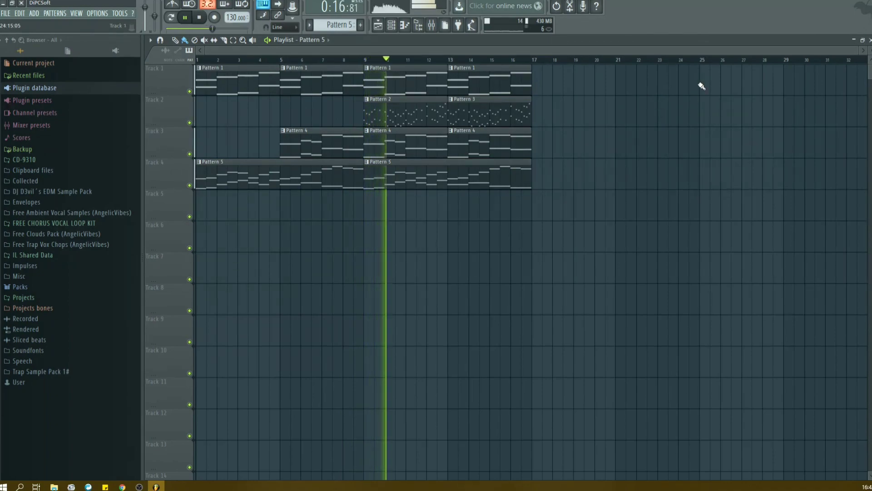
- Hide the playlist, stop playback, and move the Edirol Orchestral window beside the channel rack
{"action": "left_click", "coordinate": [869, 40]}
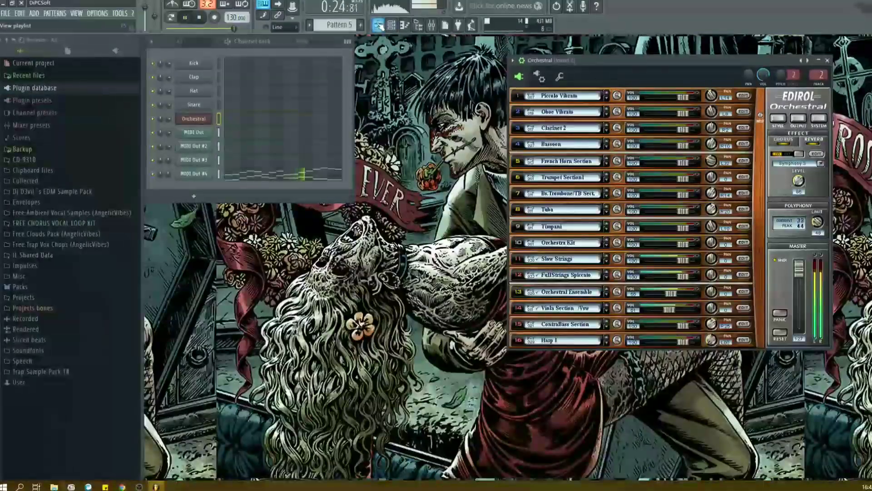
{"action": "left_click", "coordinate": [380, 26]}
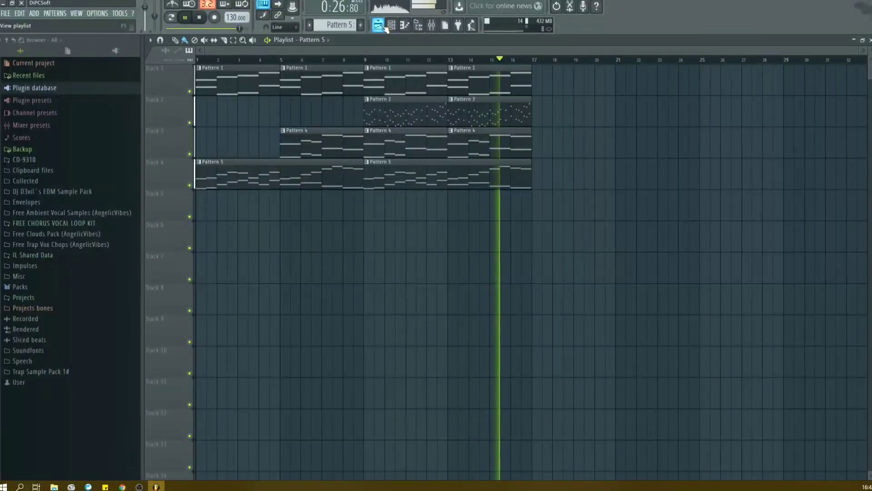
{"action": "left_click", "coordinate": [385, 28]}
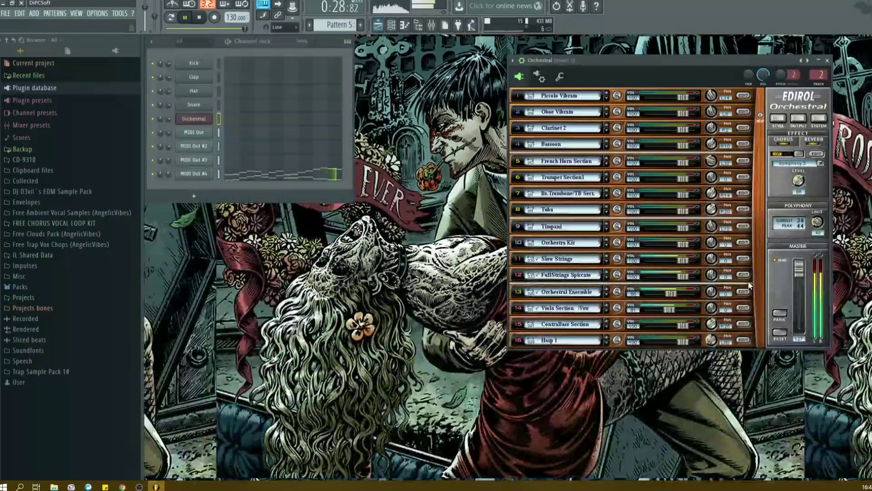
{"action": "key", "text": "space"}
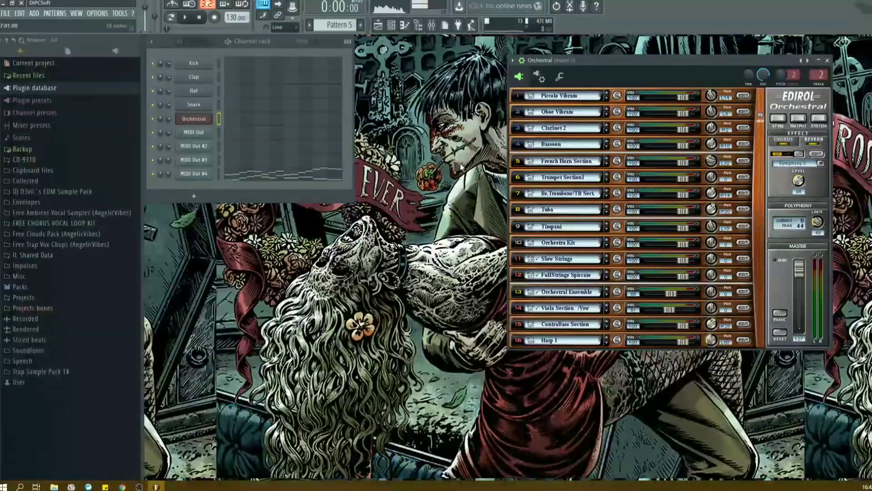
{"action": "left_click_drag", "start_coordinate": [592, 67], "coordinate": [449, 47]}
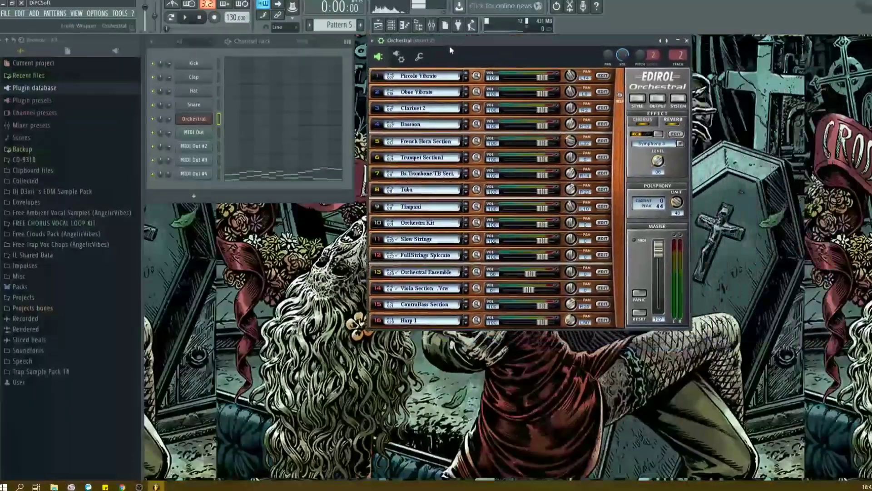